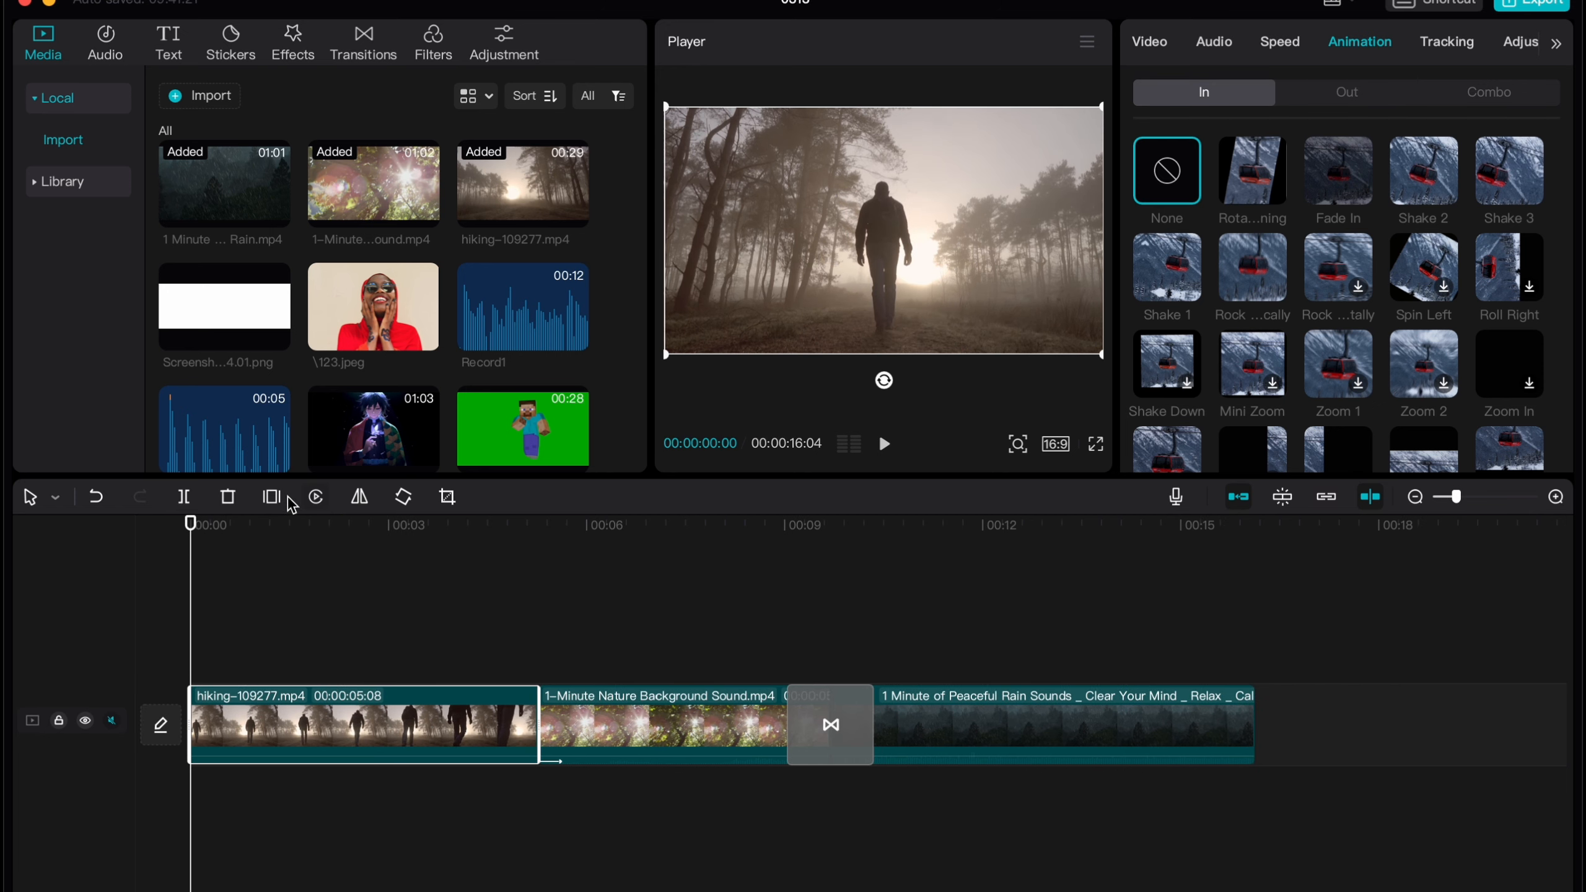
Cancel the reverse on the first hiking clip and play it back
left_click(317, 498)
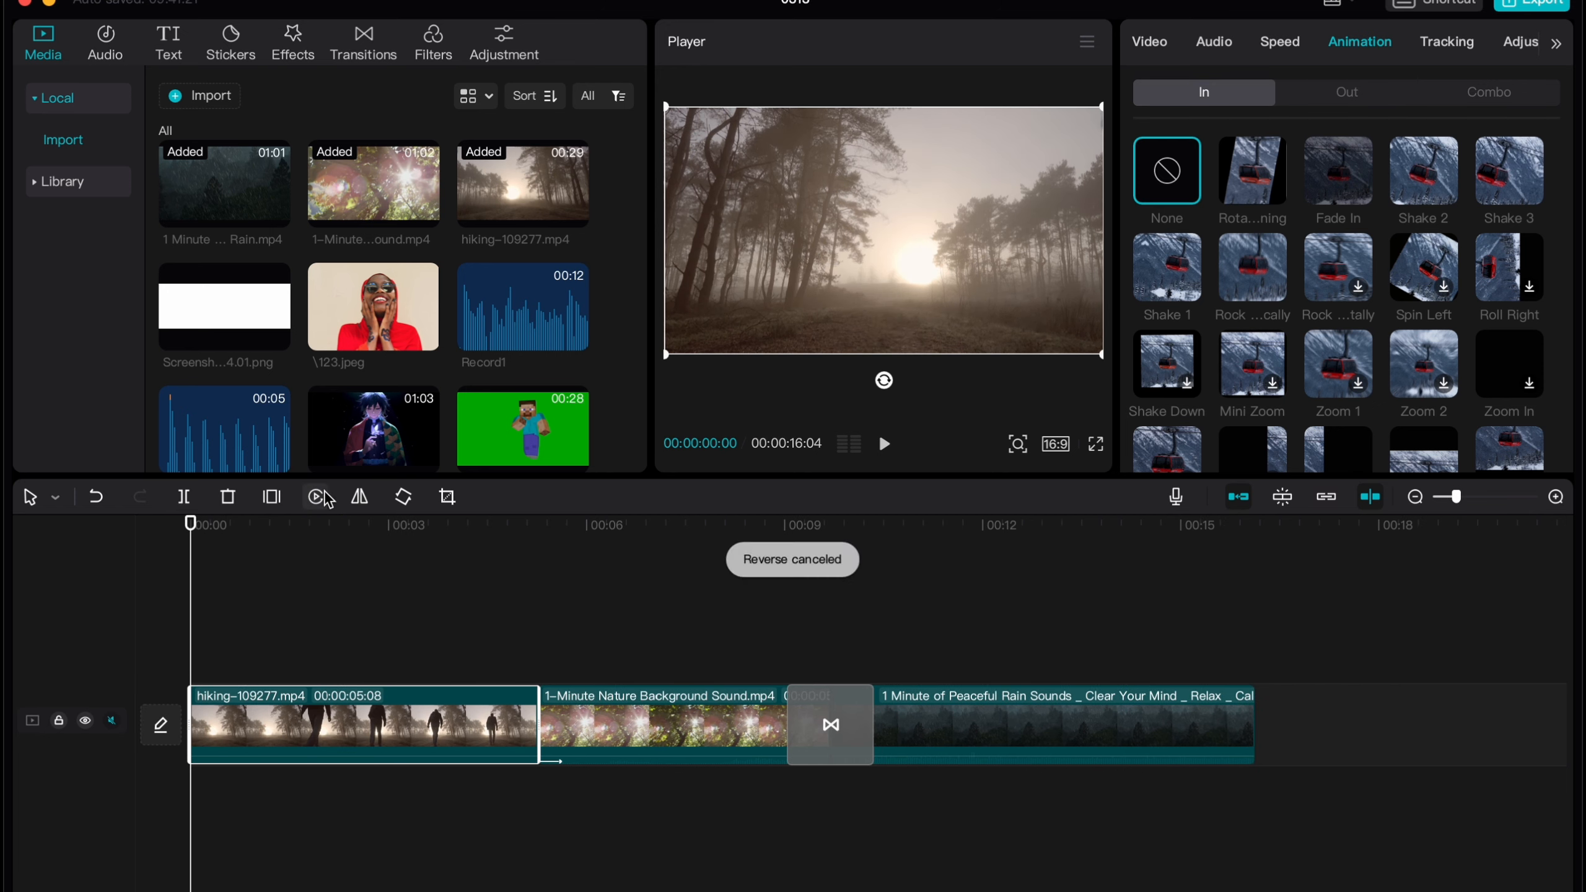
key("space")
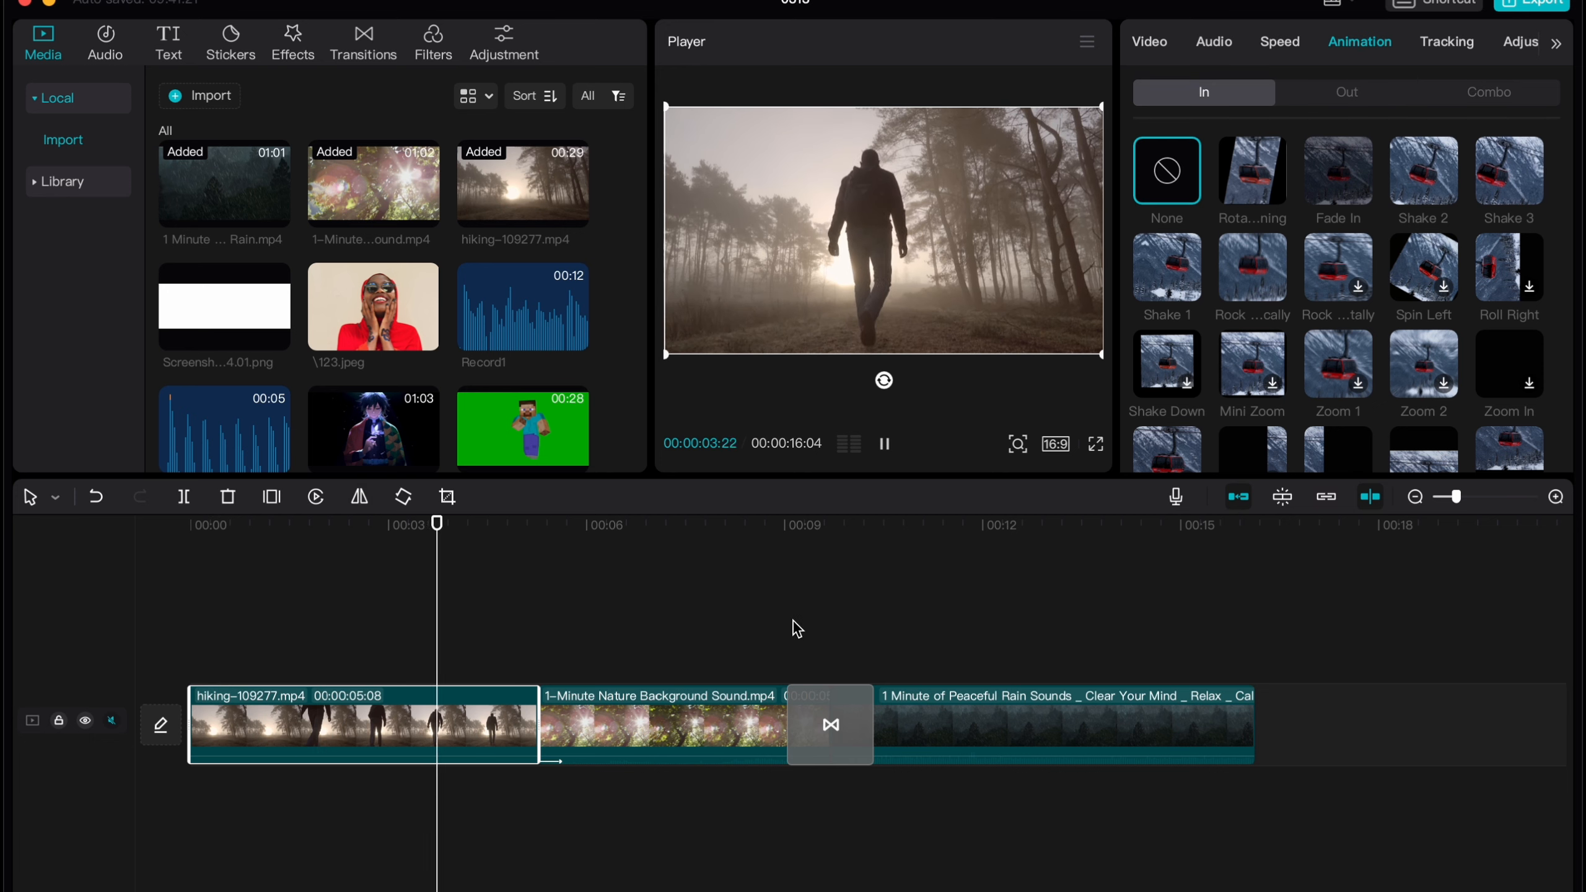
key("space")
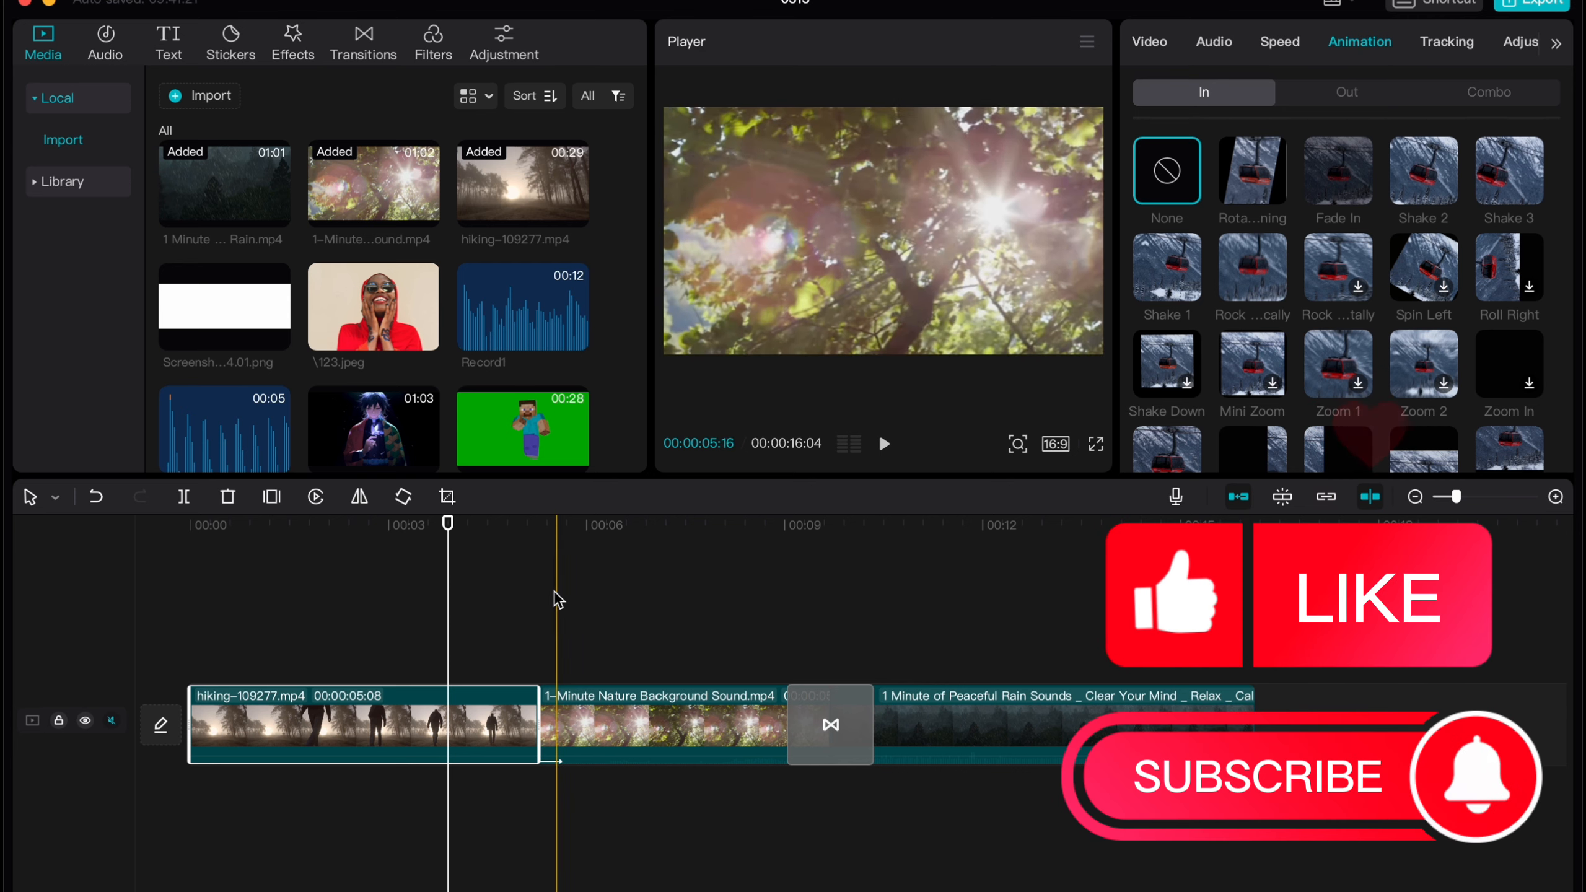
Insert a freeze frame in the first hiking clip at 00:00:03:21
scroll(558, 583, "up", 3, "ctrl")
scroll(552, 578, "down", 3, "ctrl")
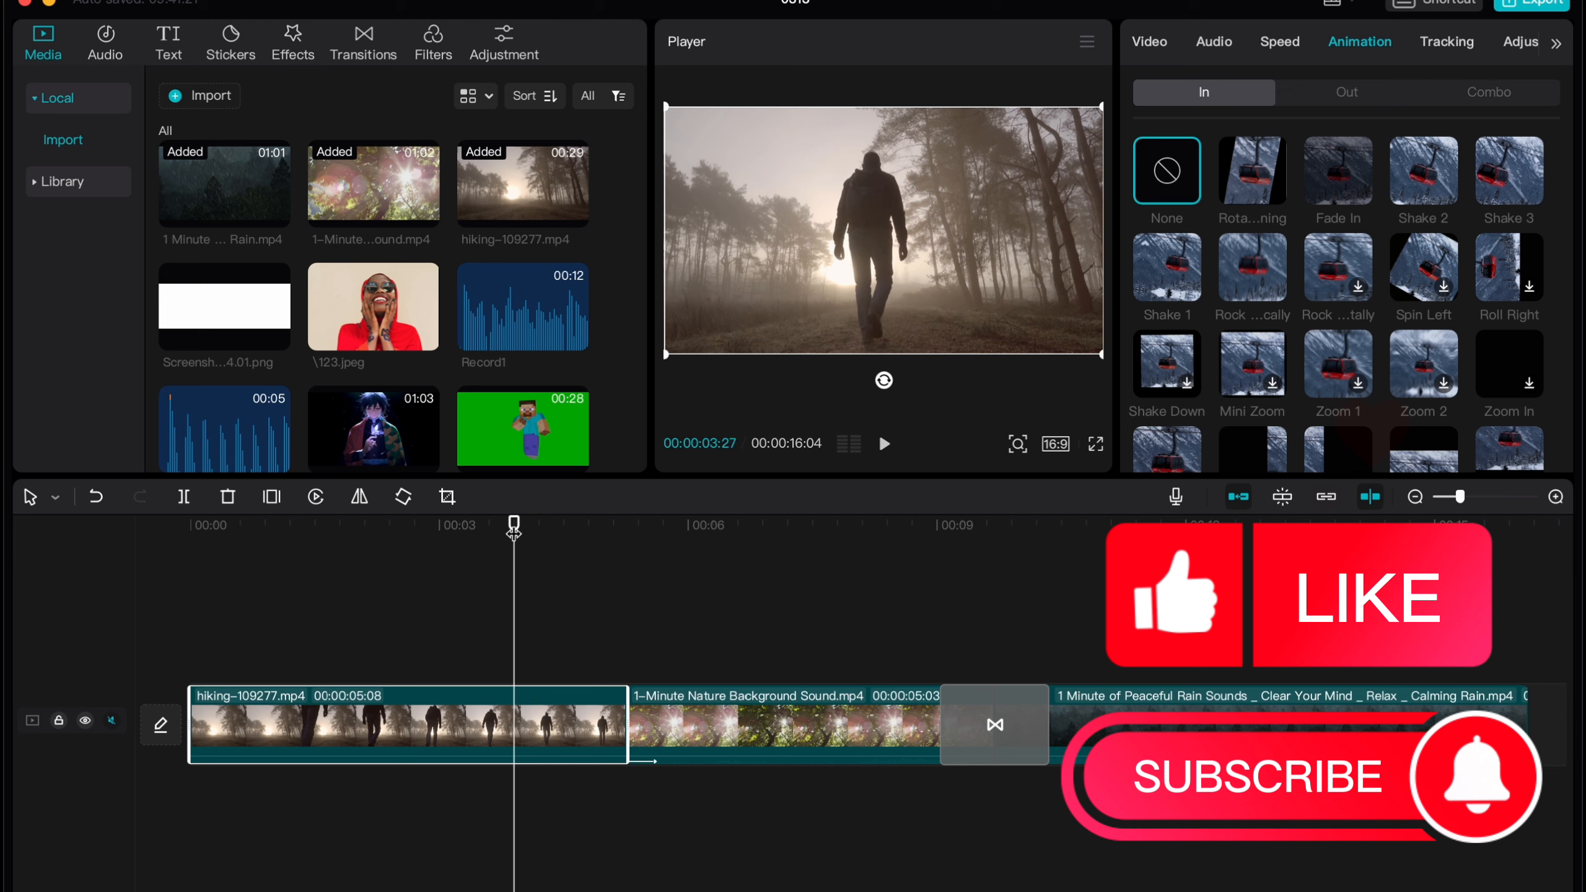
left_click_drag(513, 530, 361, 532)
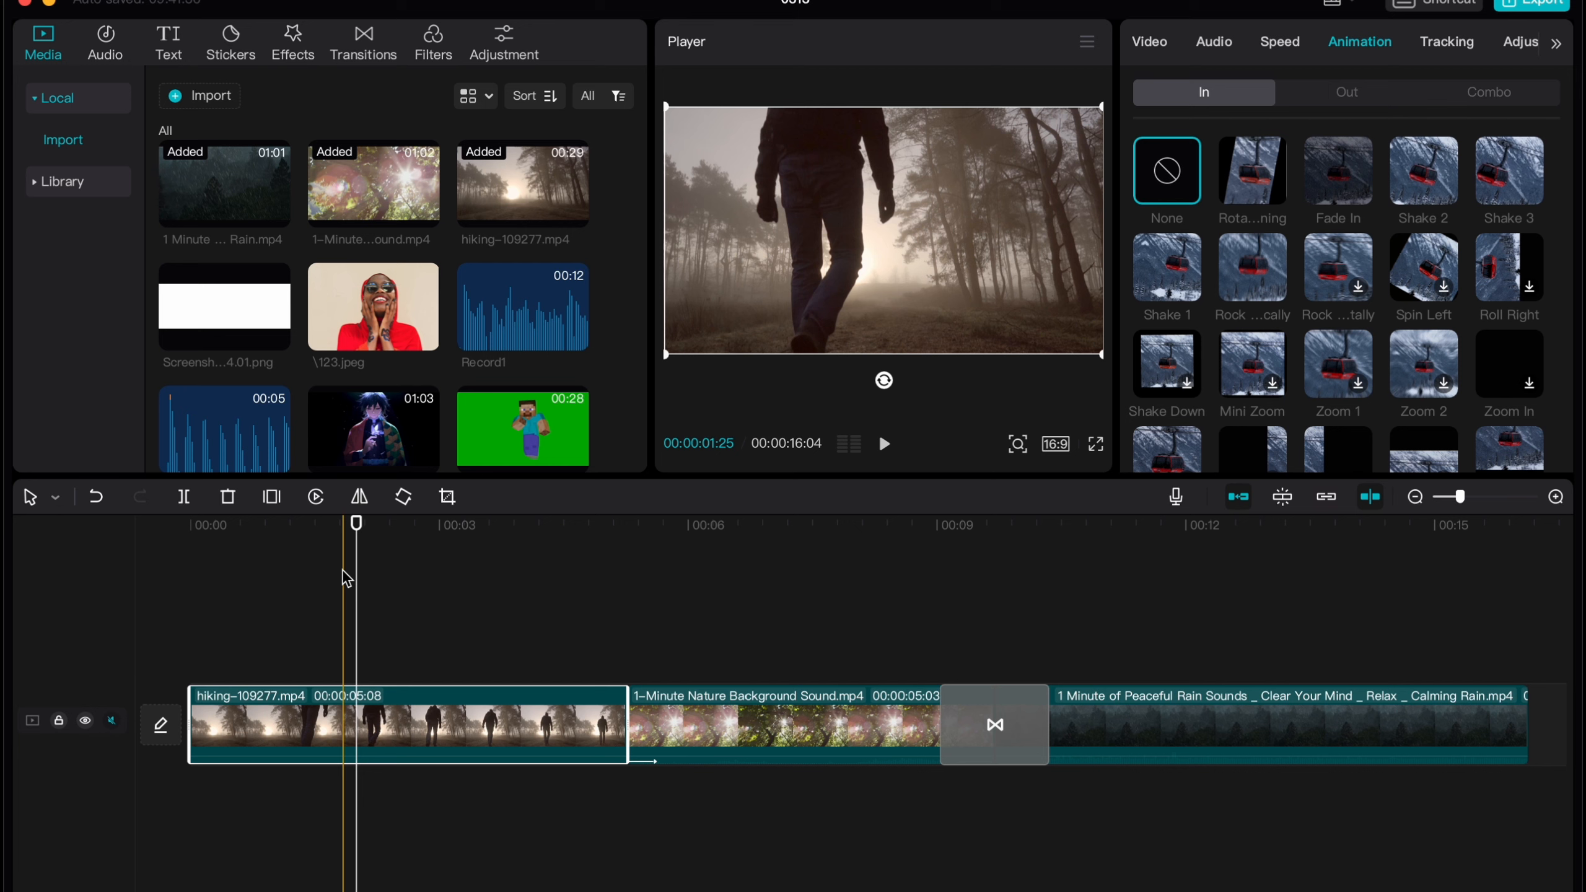
left_click_drag(356, 527, 513, 551)
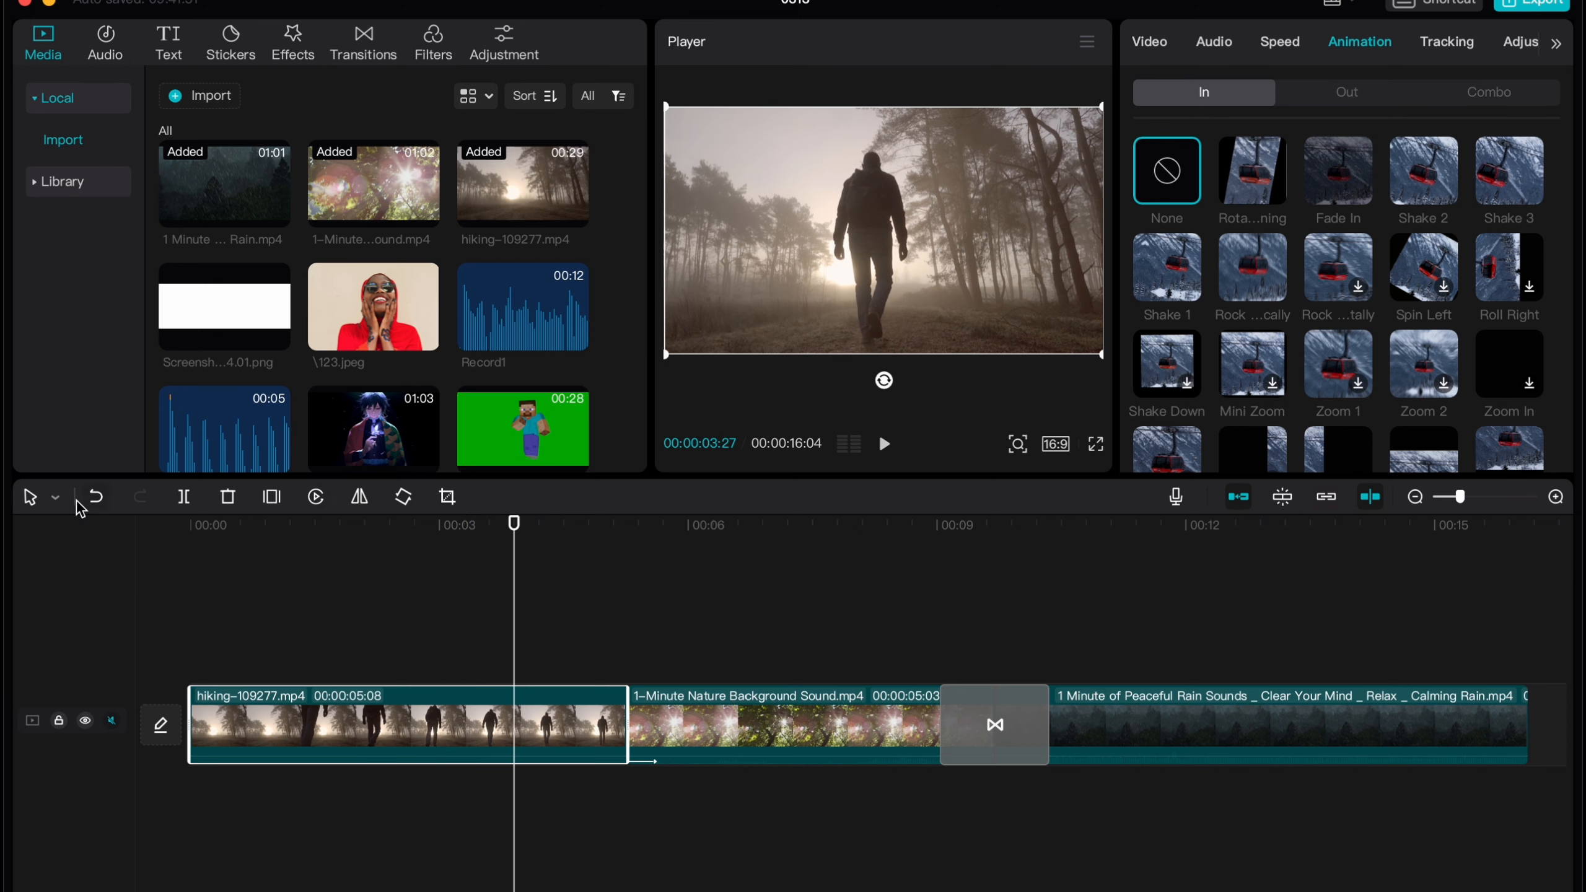
key("space")
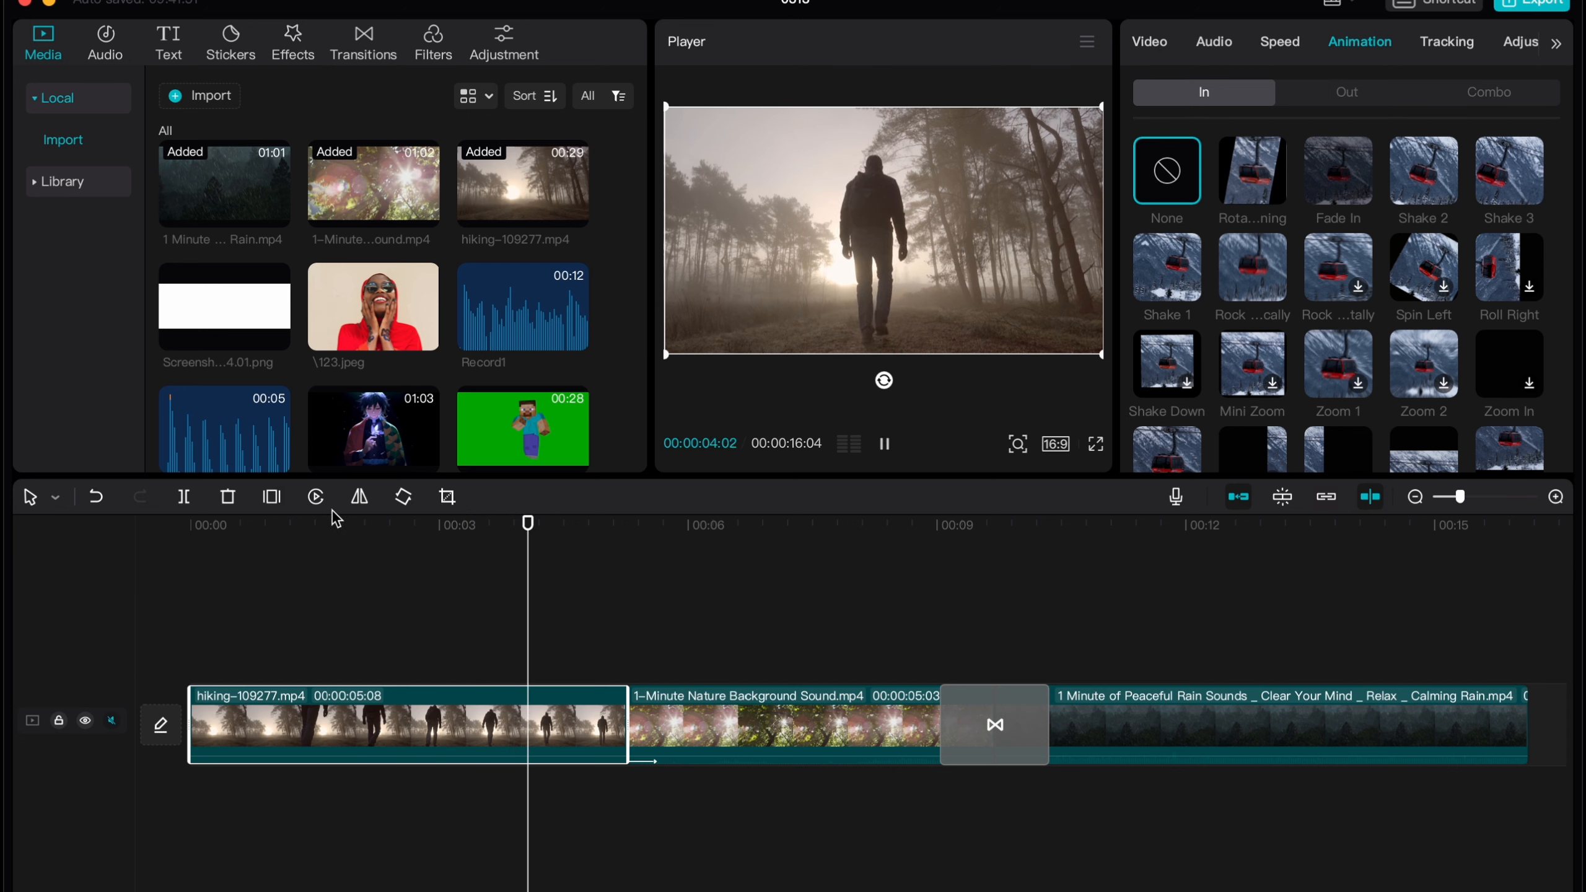
key("space")
left_click_drag(564, 522, 497, 536)
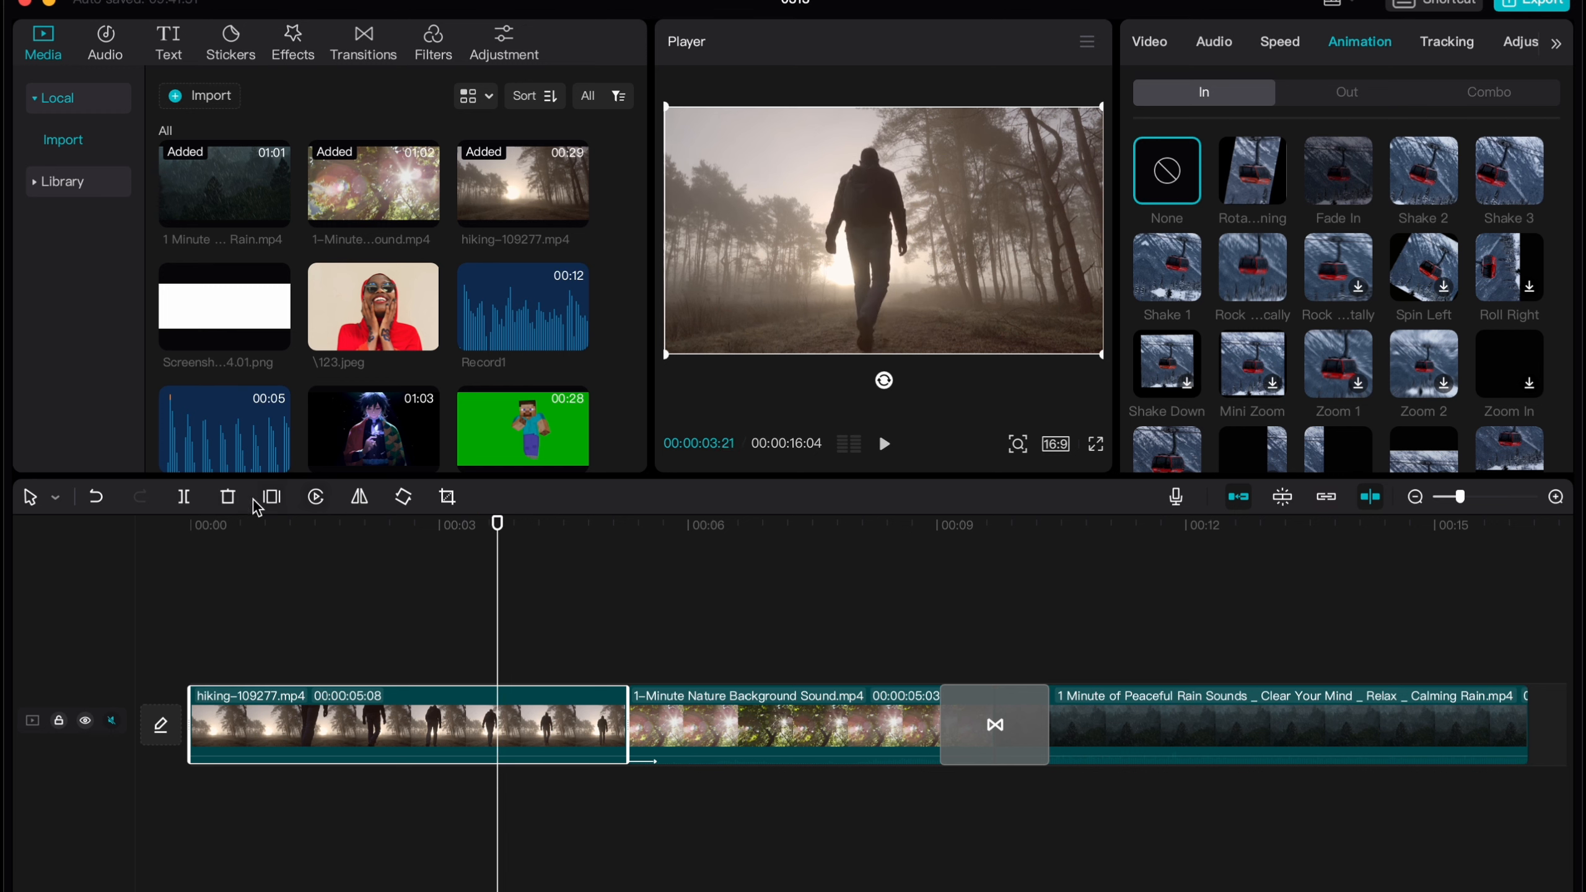
left_click(273, 500)
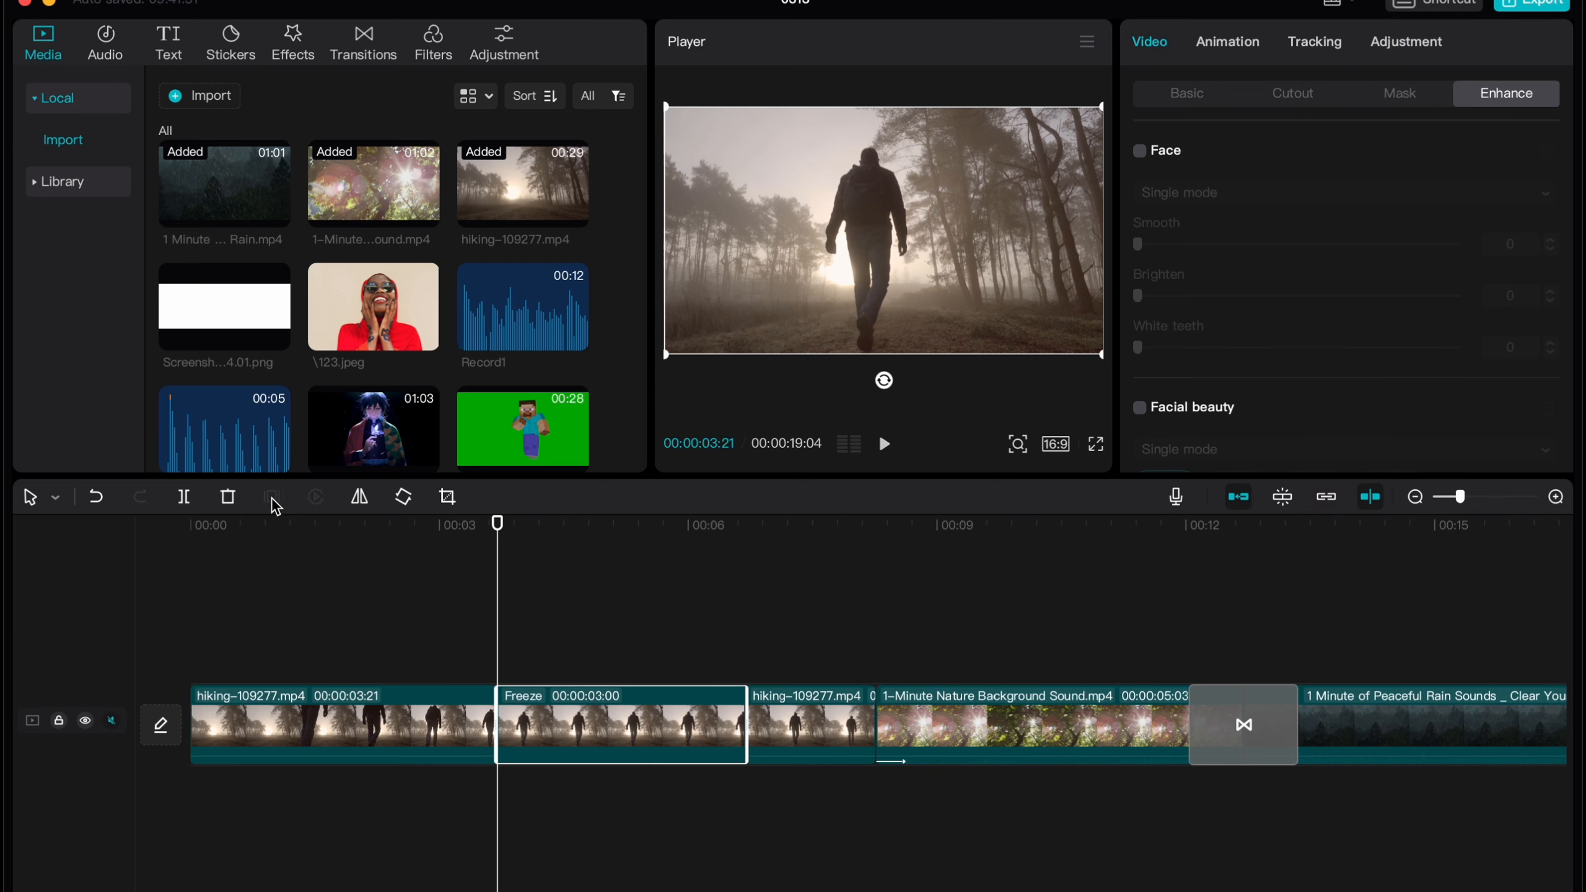
Shorten the Freeze clip from its end to 00:00:00:27 and play it back
key("space")
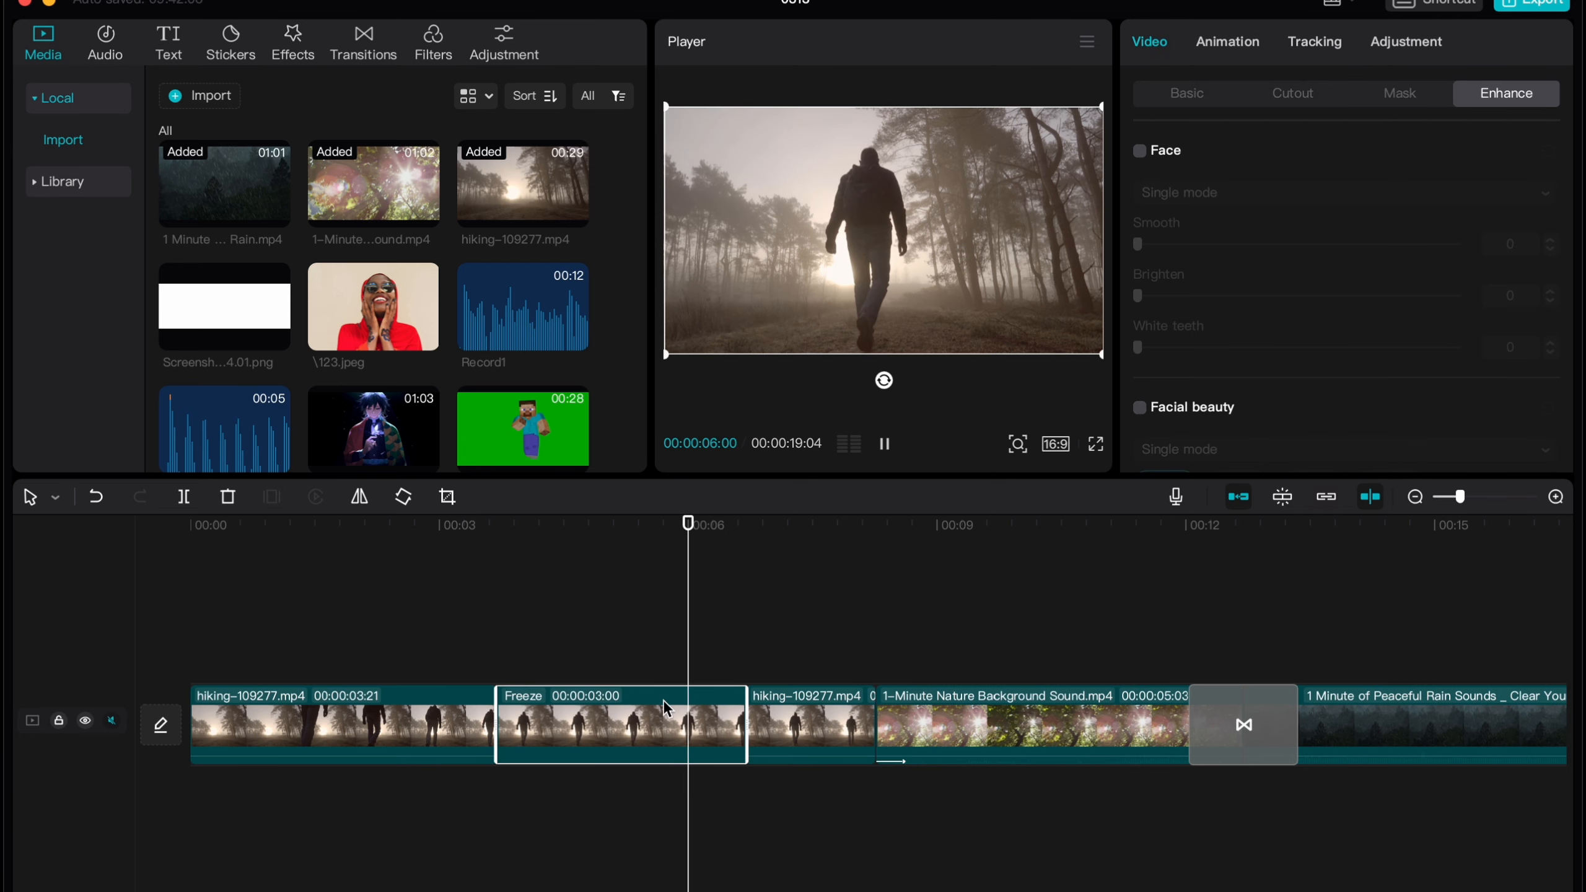
left_click(632, 649)
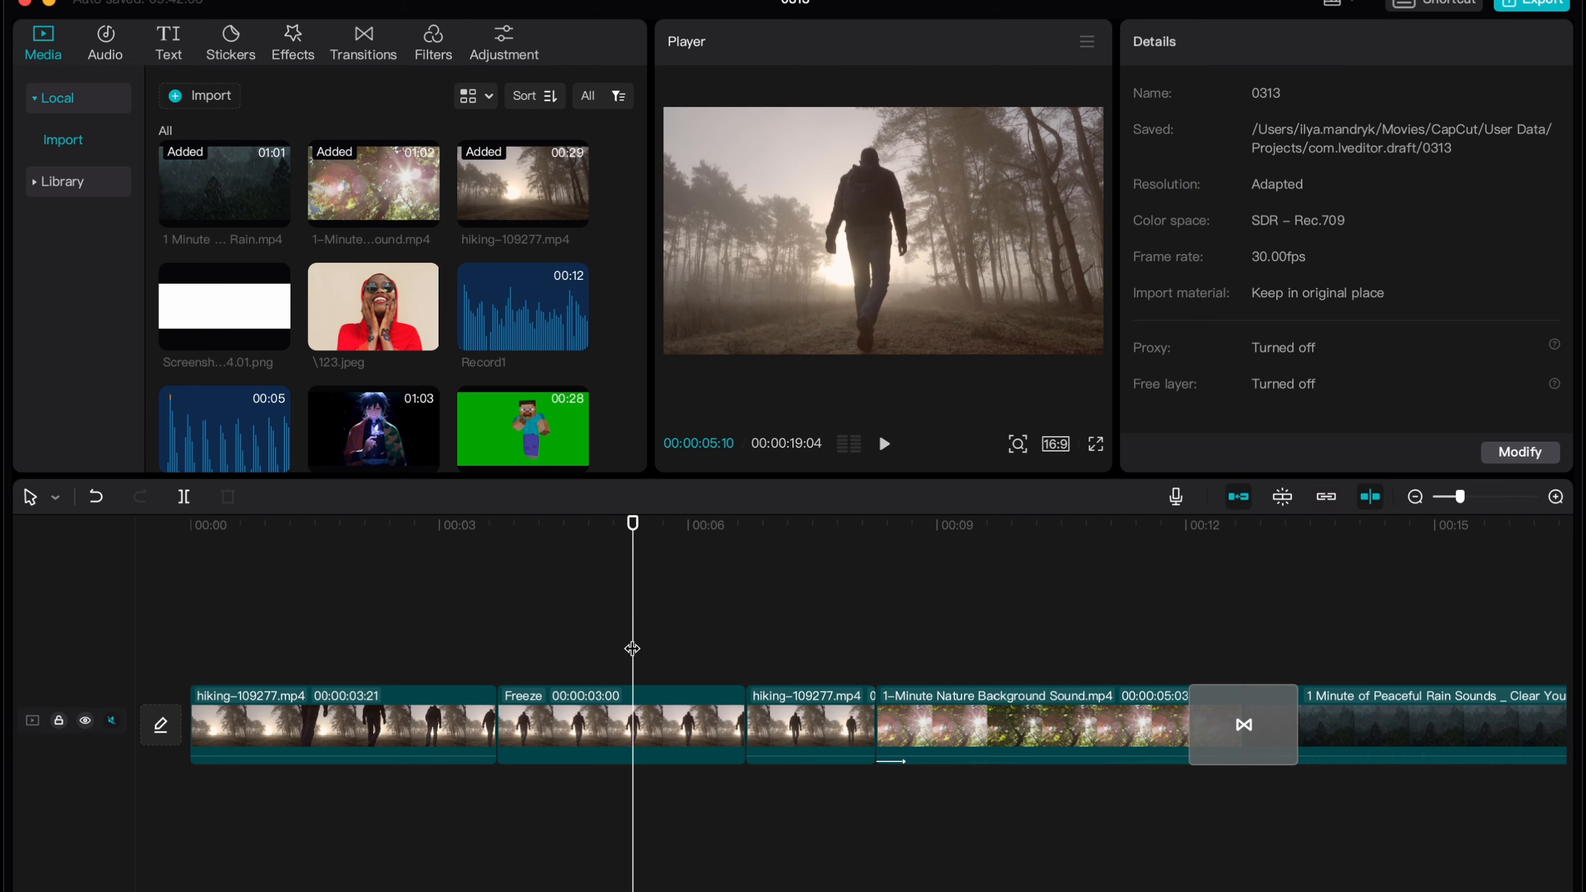
left_click(630, 638)
key("space")
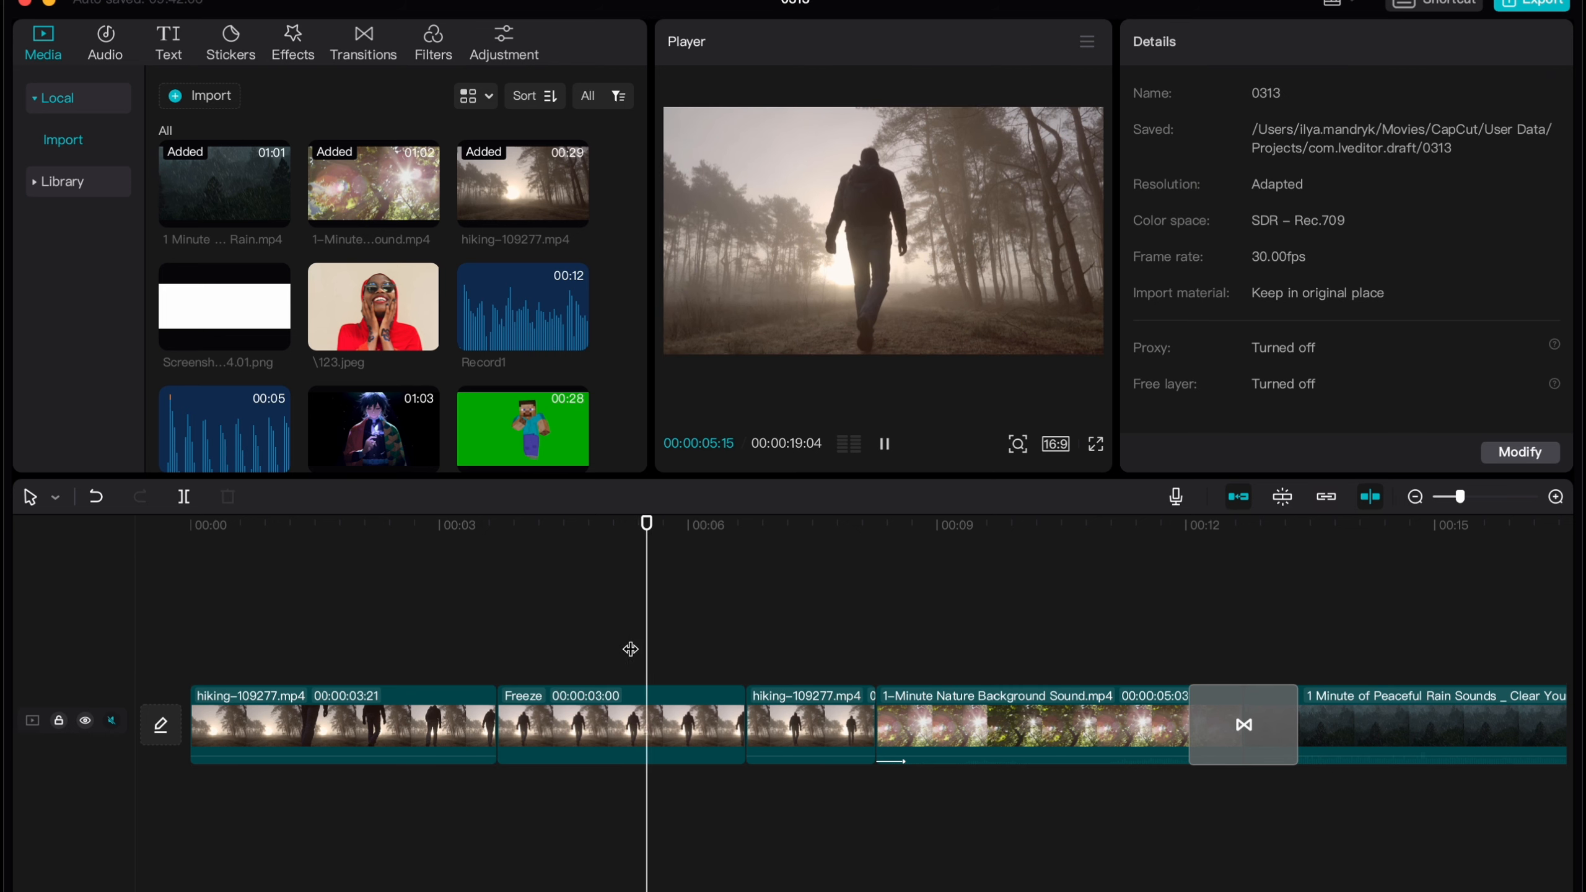
key("space")
left_click(643, 698)
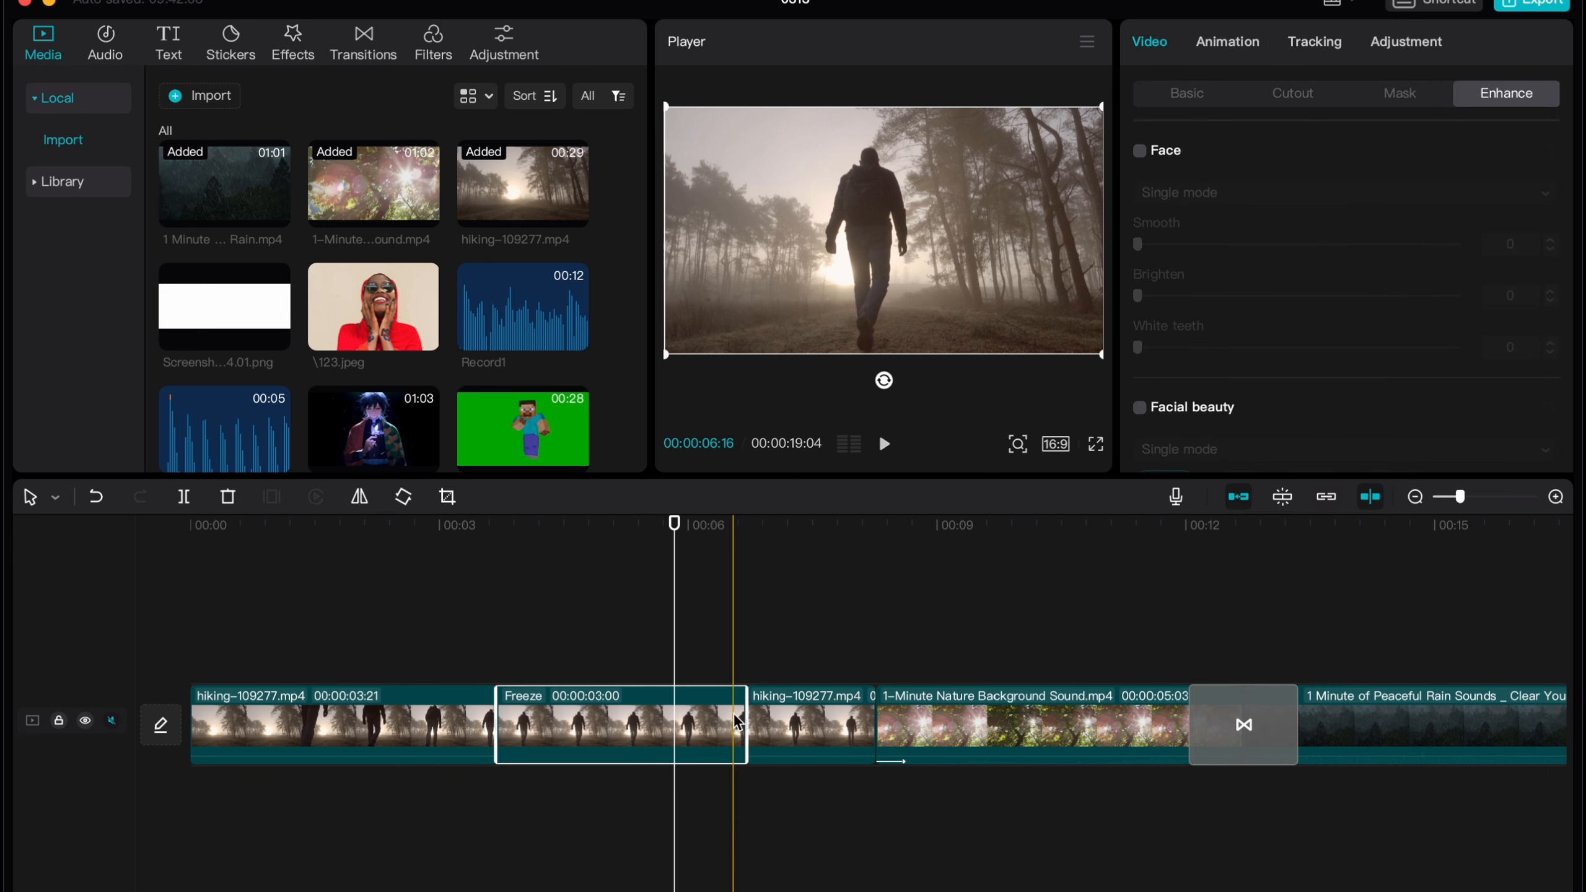
left_click_drag(744, 713, 566, 728)
scroll(562, 725, "up", 5)
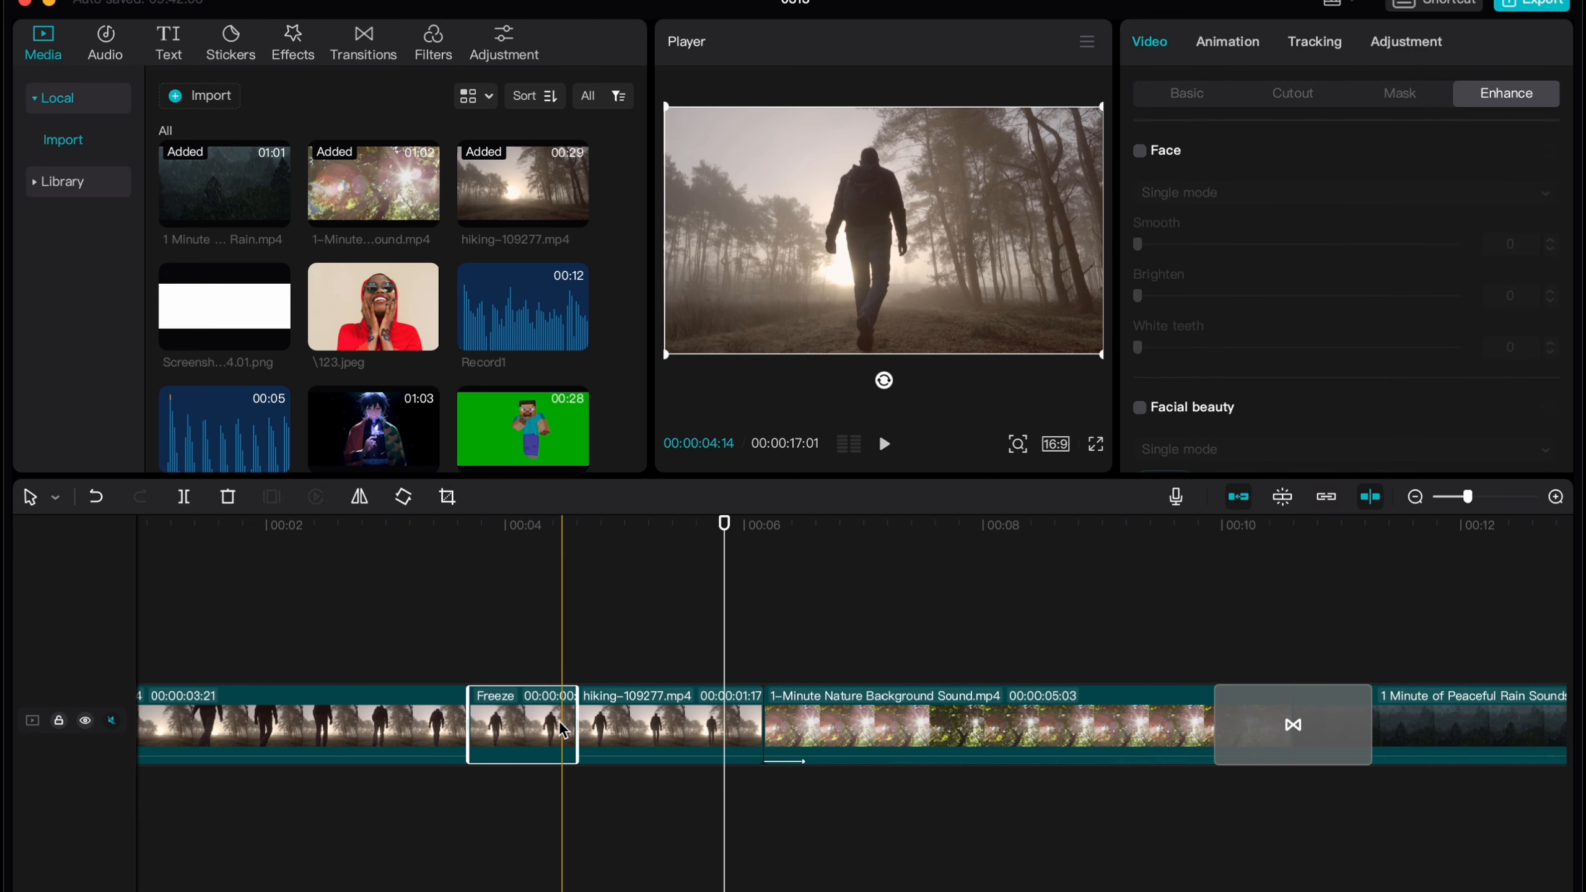
left_click(402, 644)
key("space")
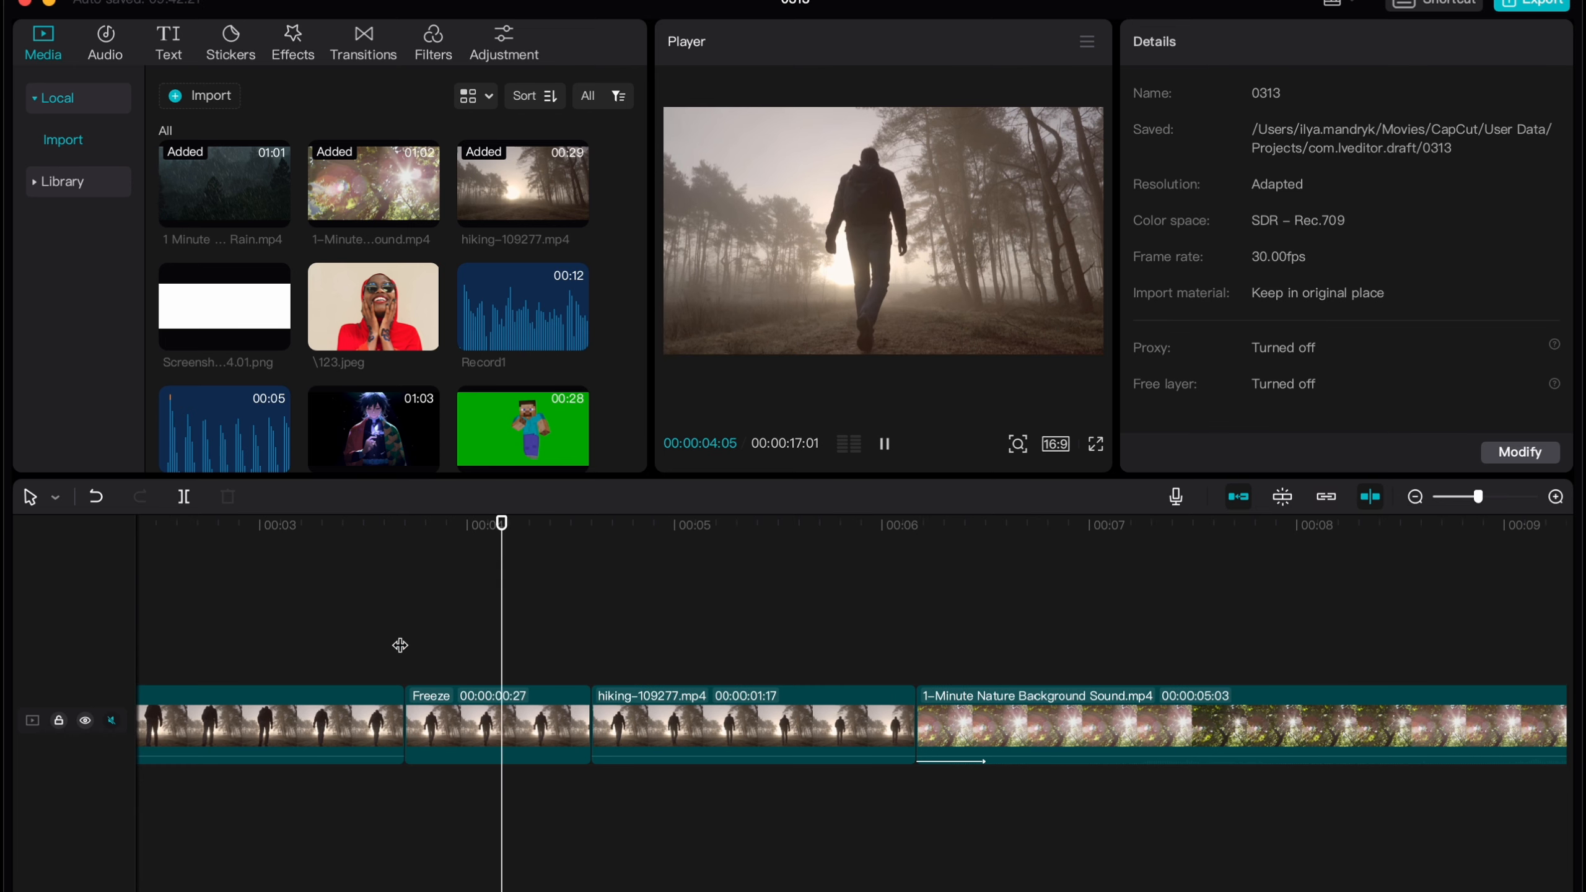
Keyframe the Freeze clip's Position & Size at 100% scale on its start, with a scale keyframe of 150% at its end
left_click_drag(536, 525, 404, 532)
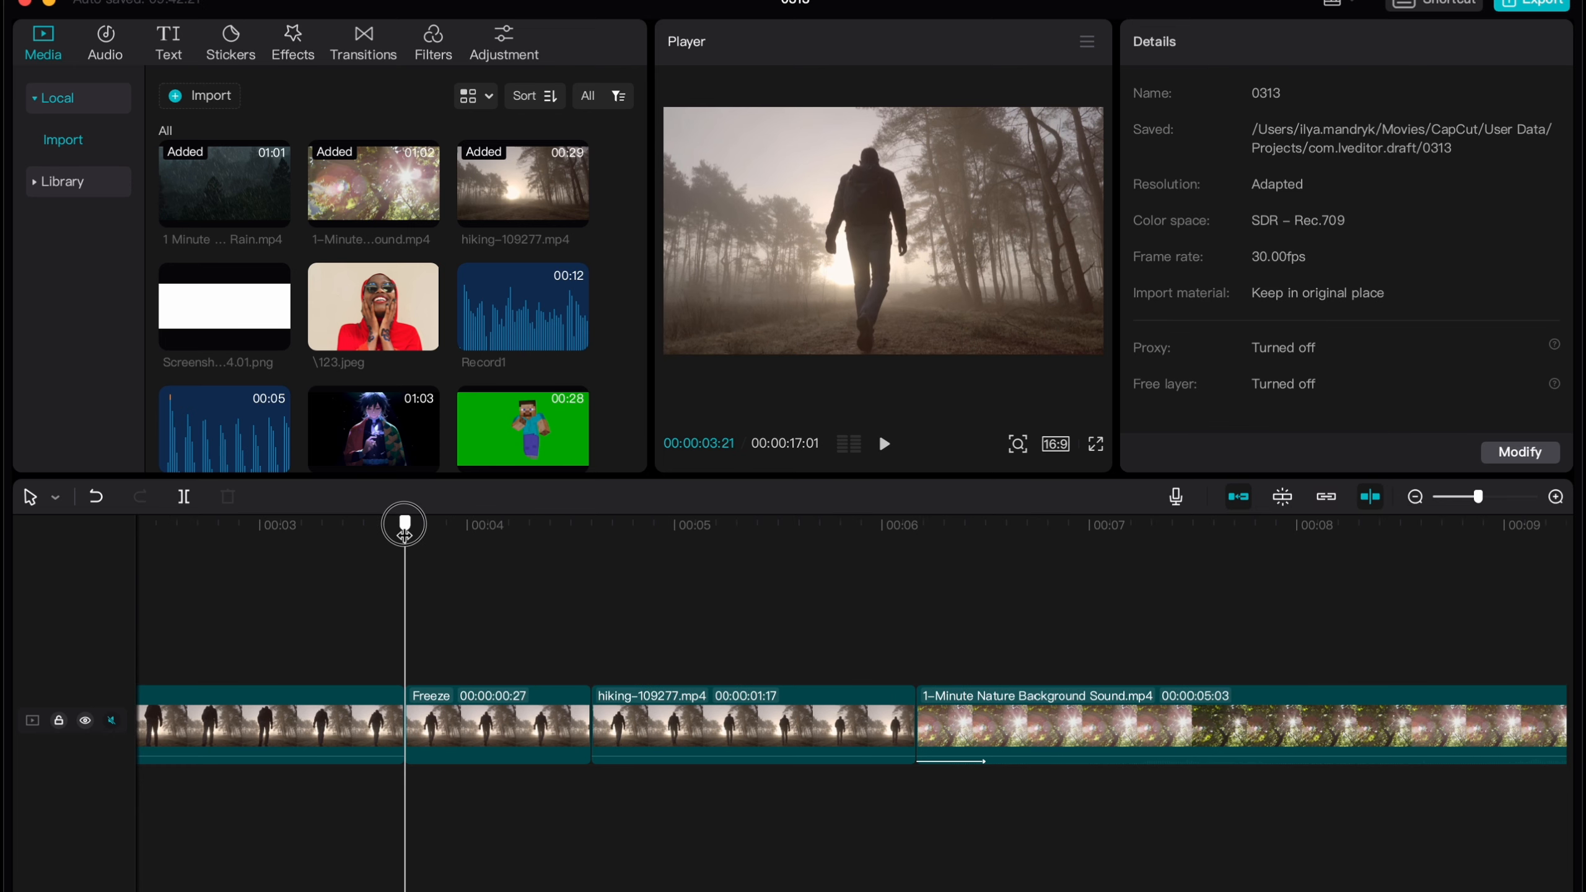
left_click(468, 704)
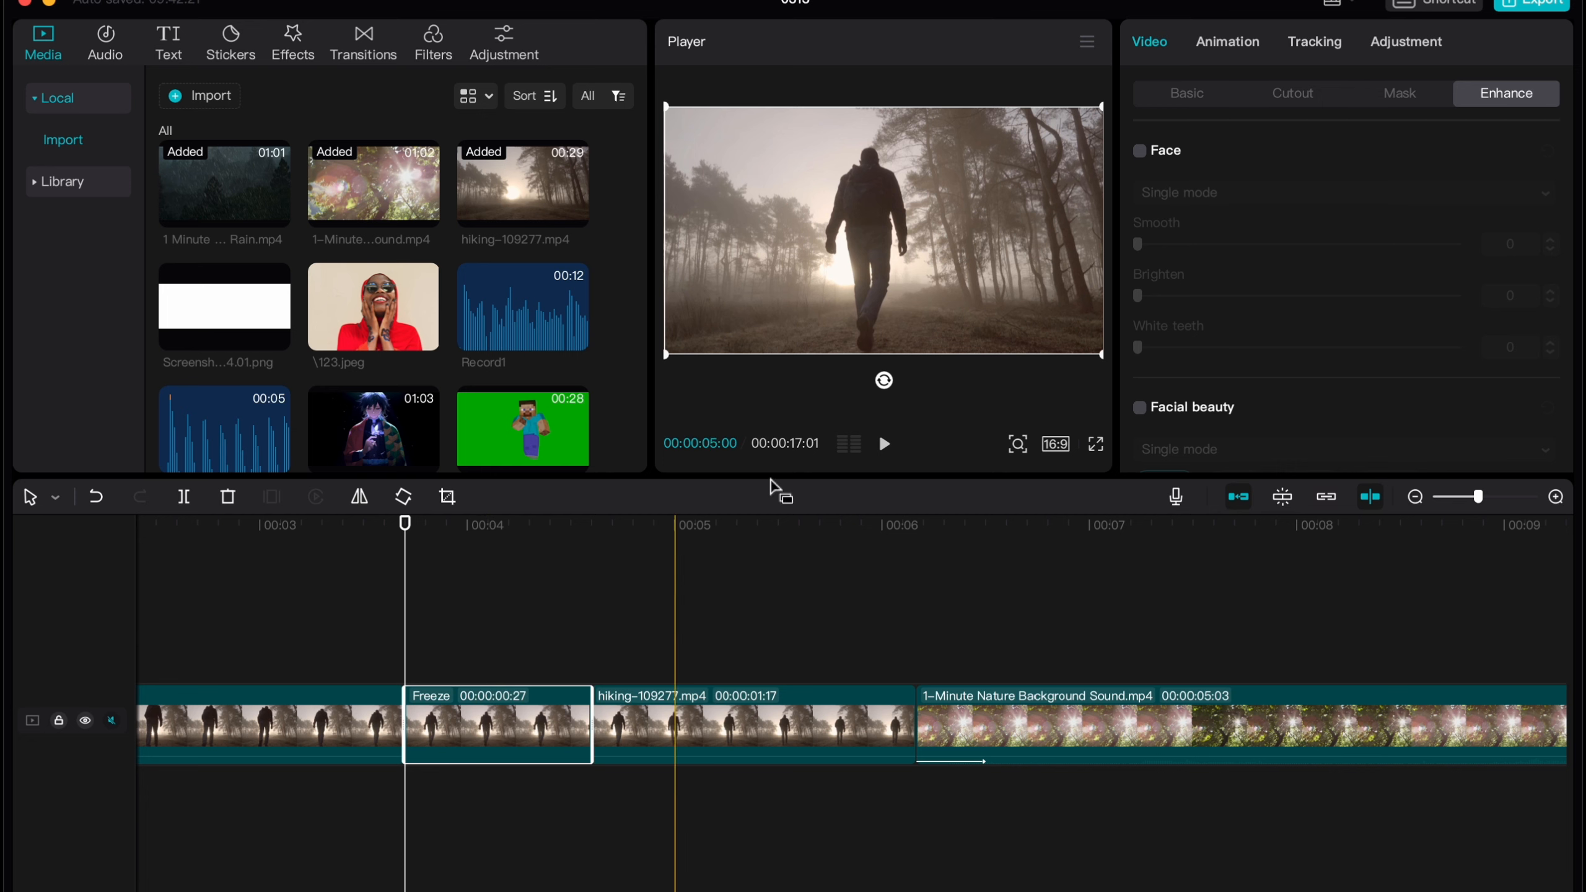
left_click(1200, 100)
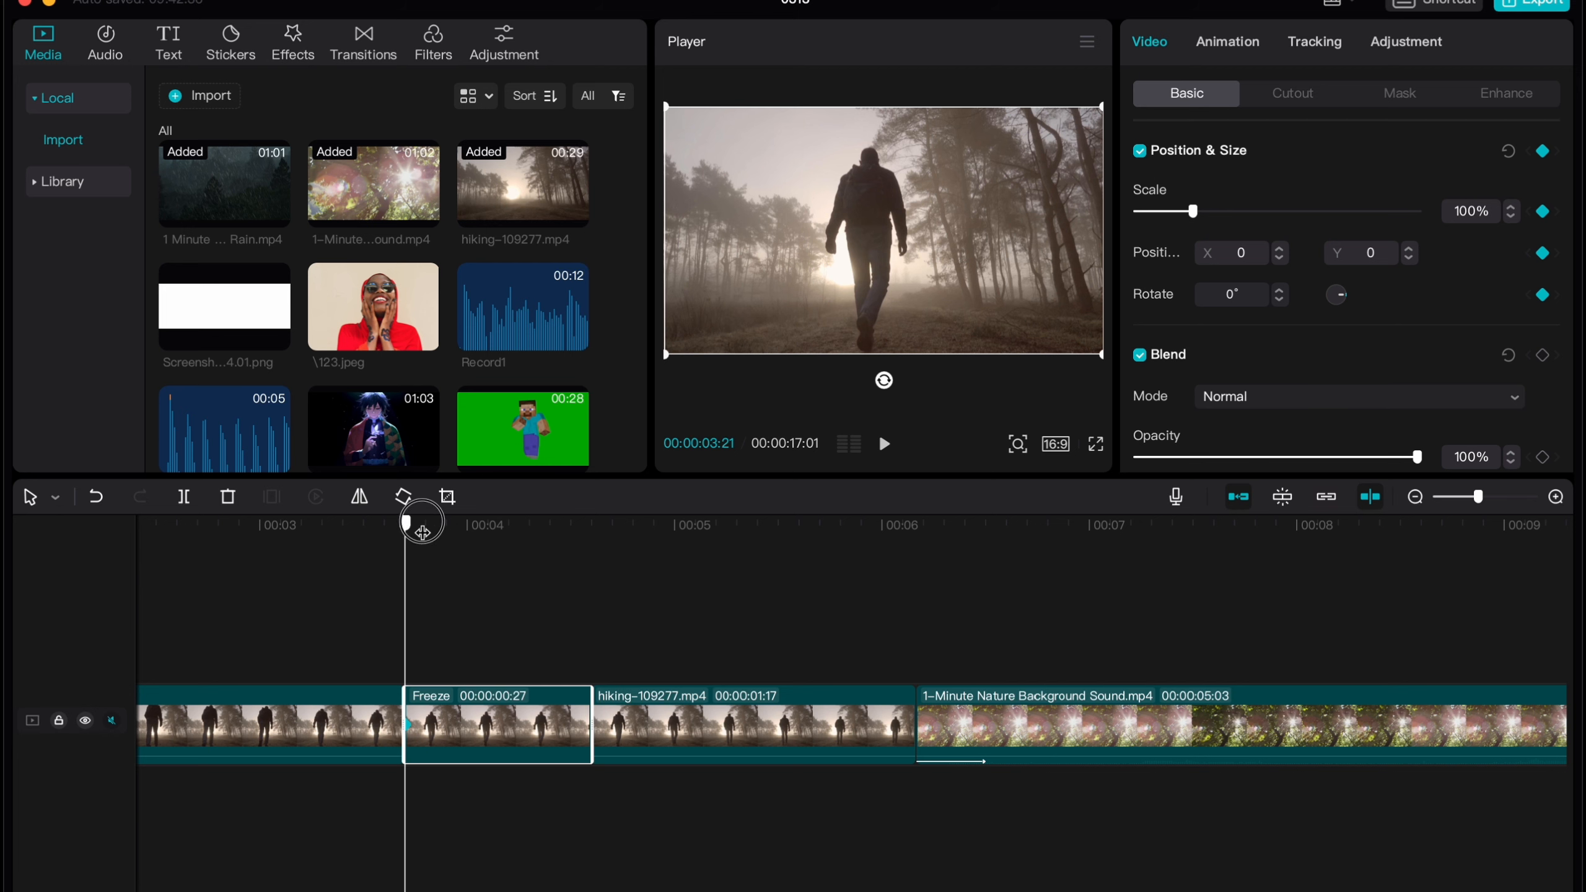
left_click_drag(423, 531, 591, 540)
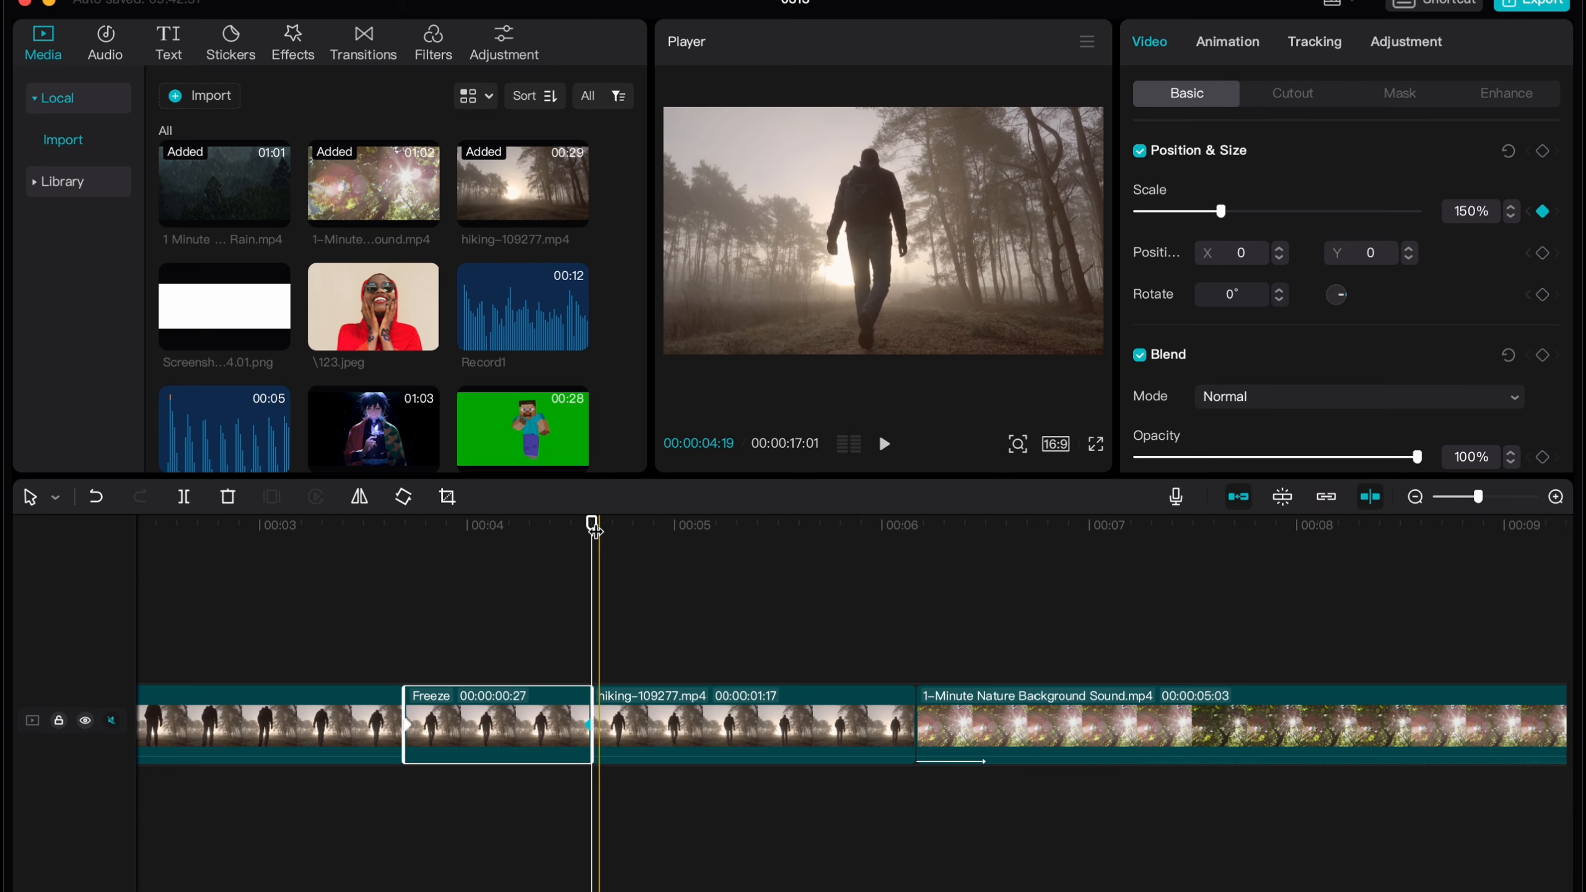
Play back the zoom on the Freeze clip and its cut into the following hiking clip
left_click_drag(591, 523, 365, 524)
key("space")
key("space")
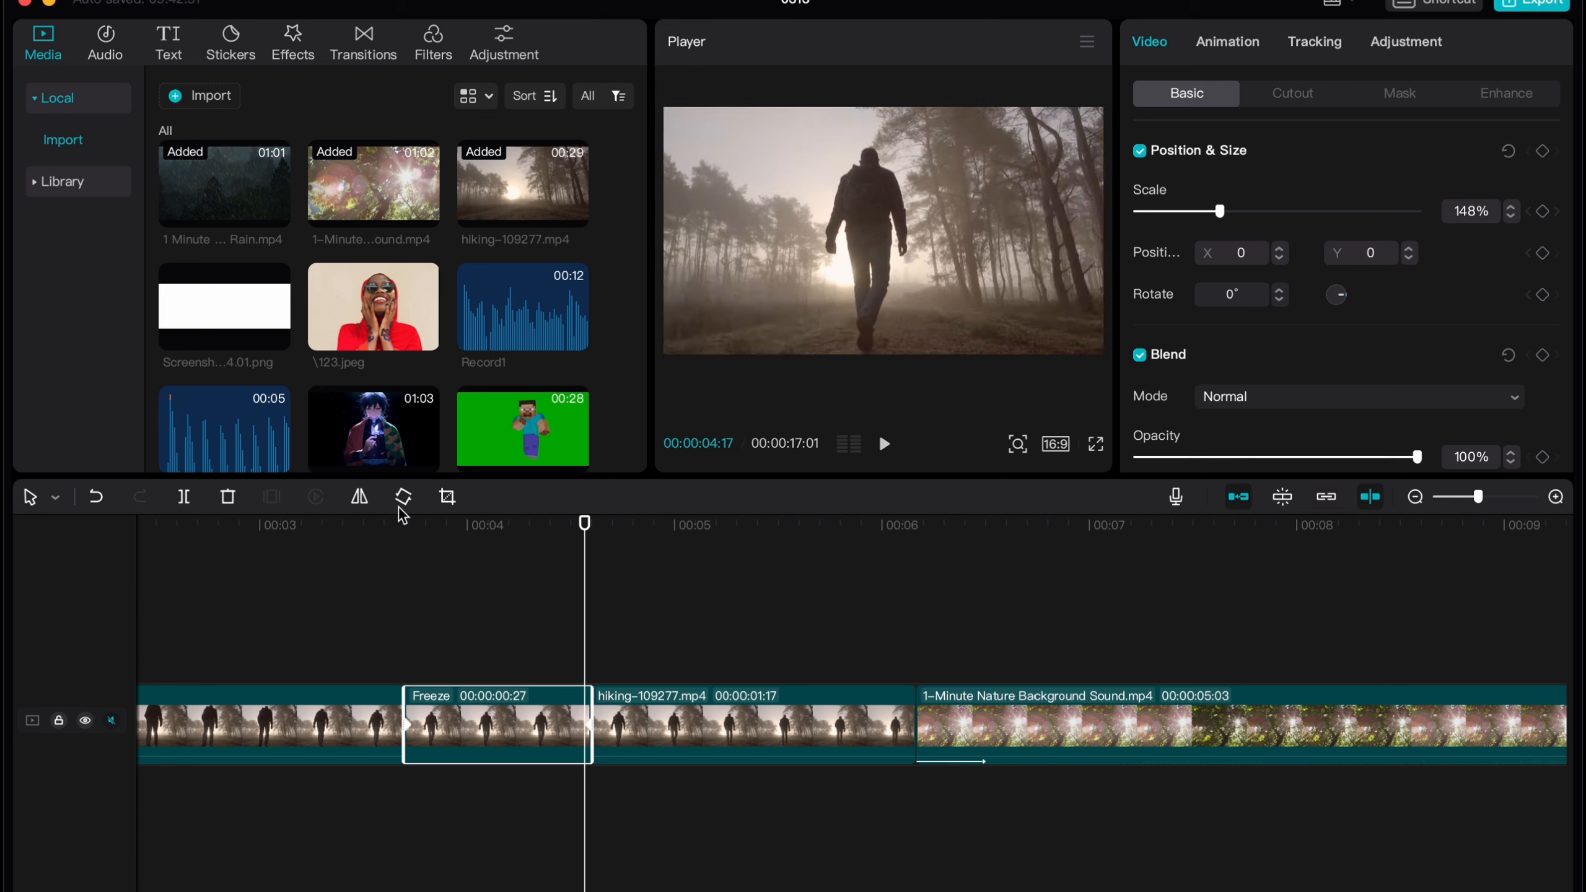
left_click_drag(583, 521, 350, 524)
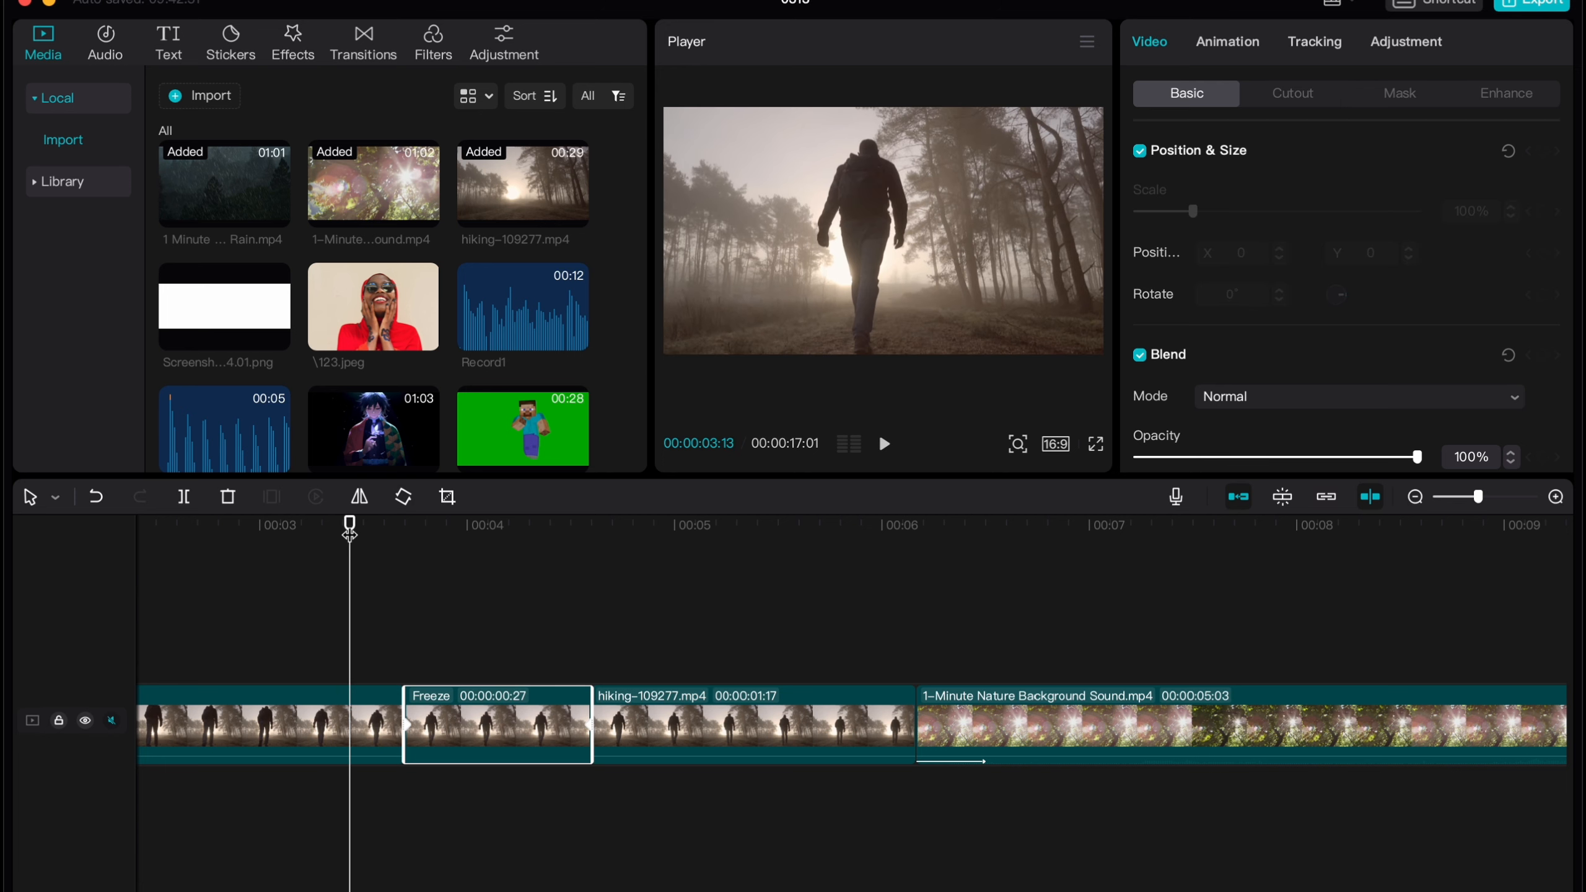
key("space")
key("space")
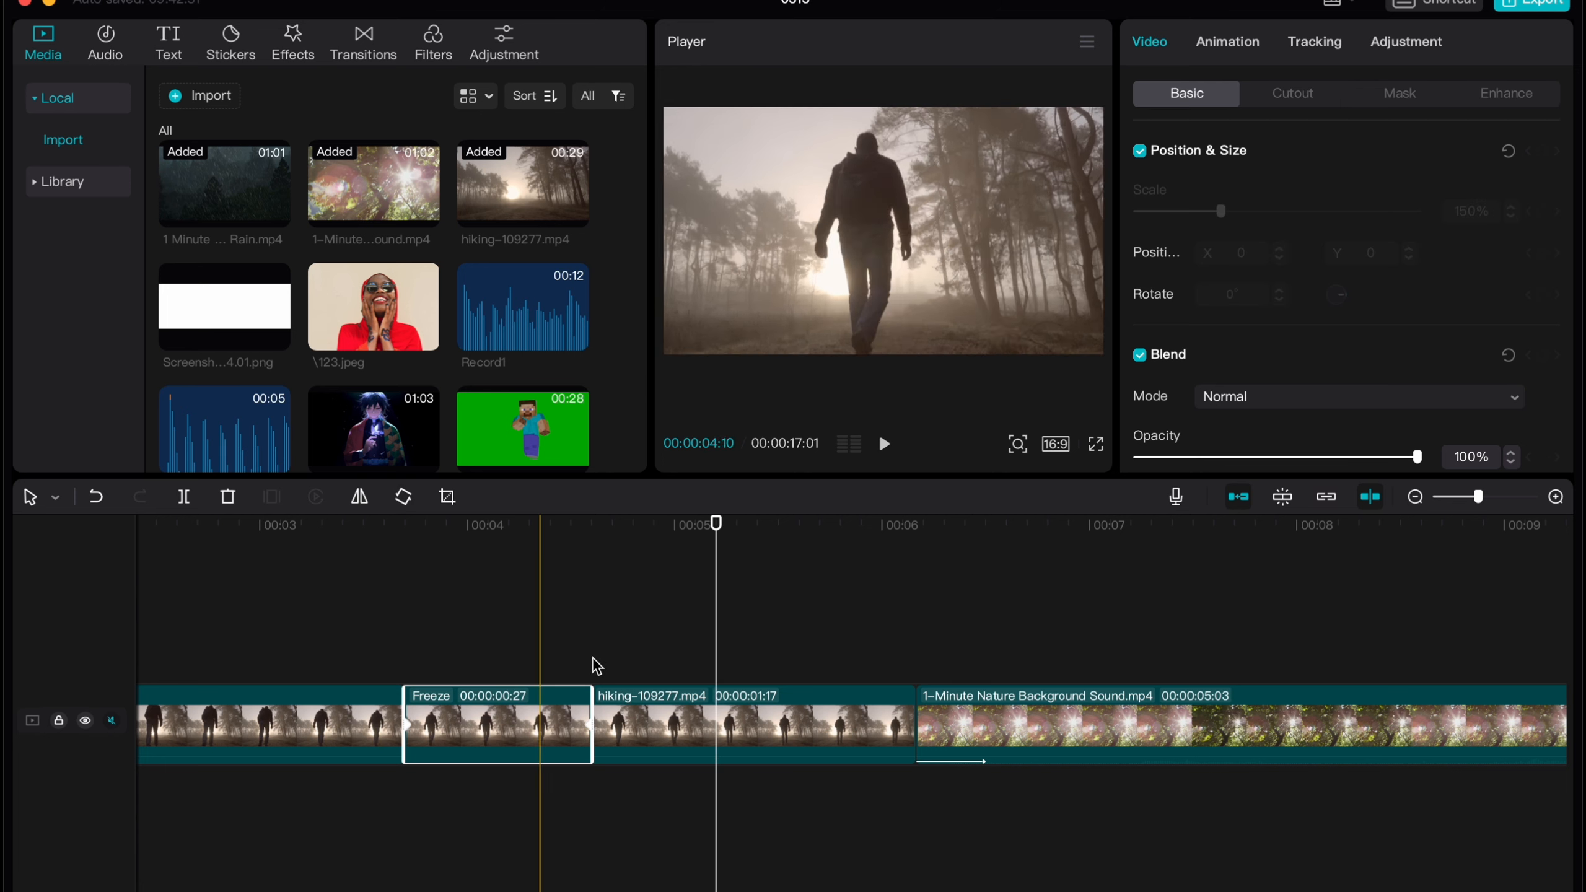
left_click(609, 623)
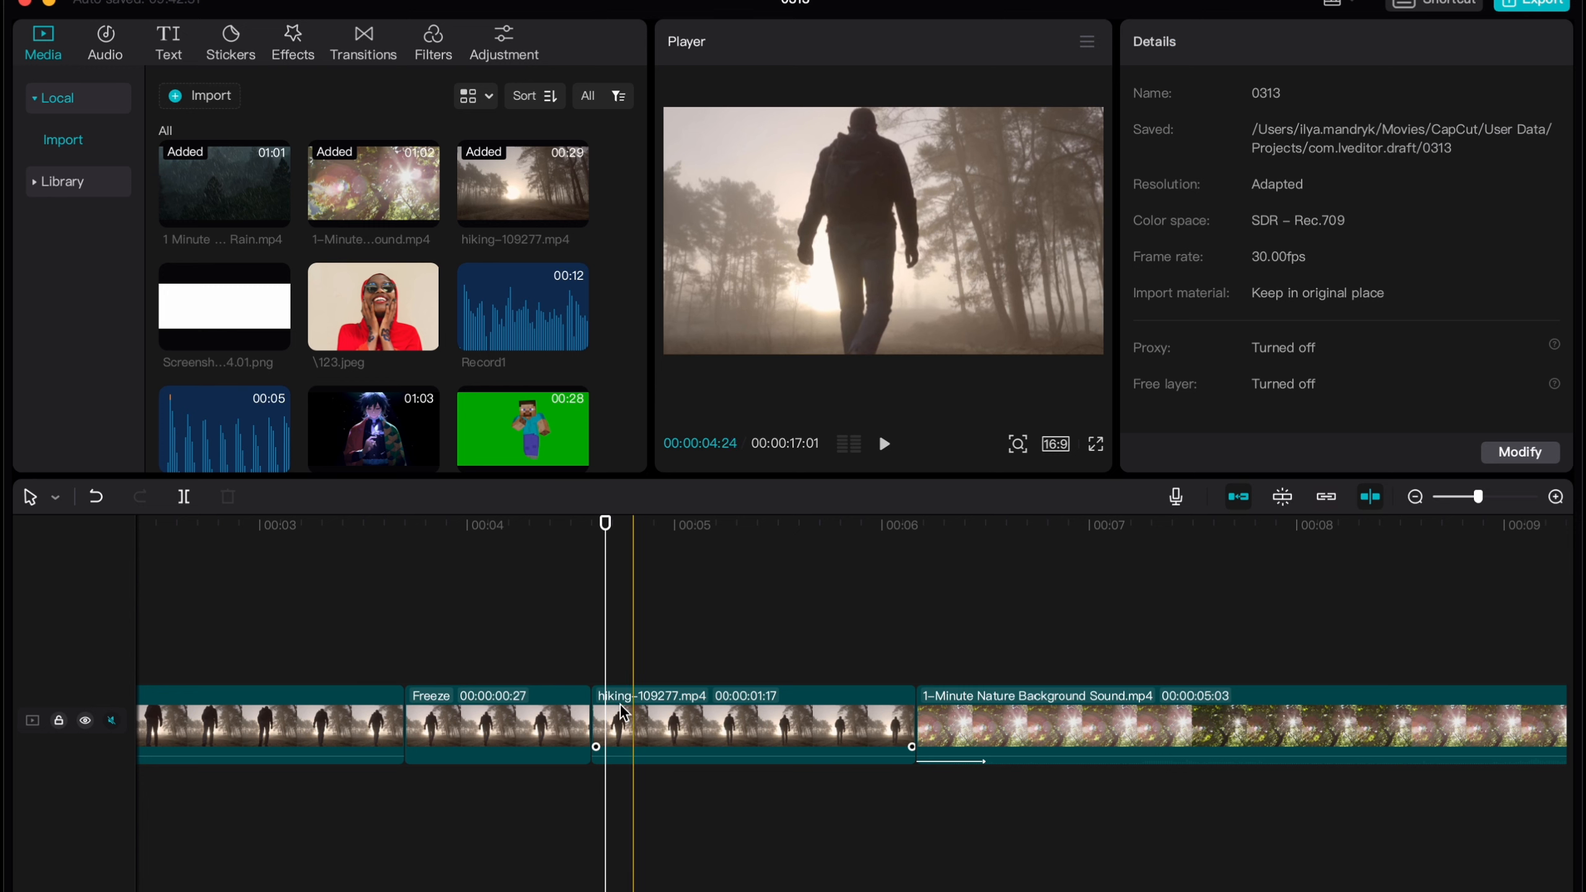
Set the scale of the hiking clip after the Freeze clip to 150%
scroll(562, 662, "up", 3)
left_click(545, 652)
left_click_drag(540, 528, 670, 537)
left_click(658, 709)
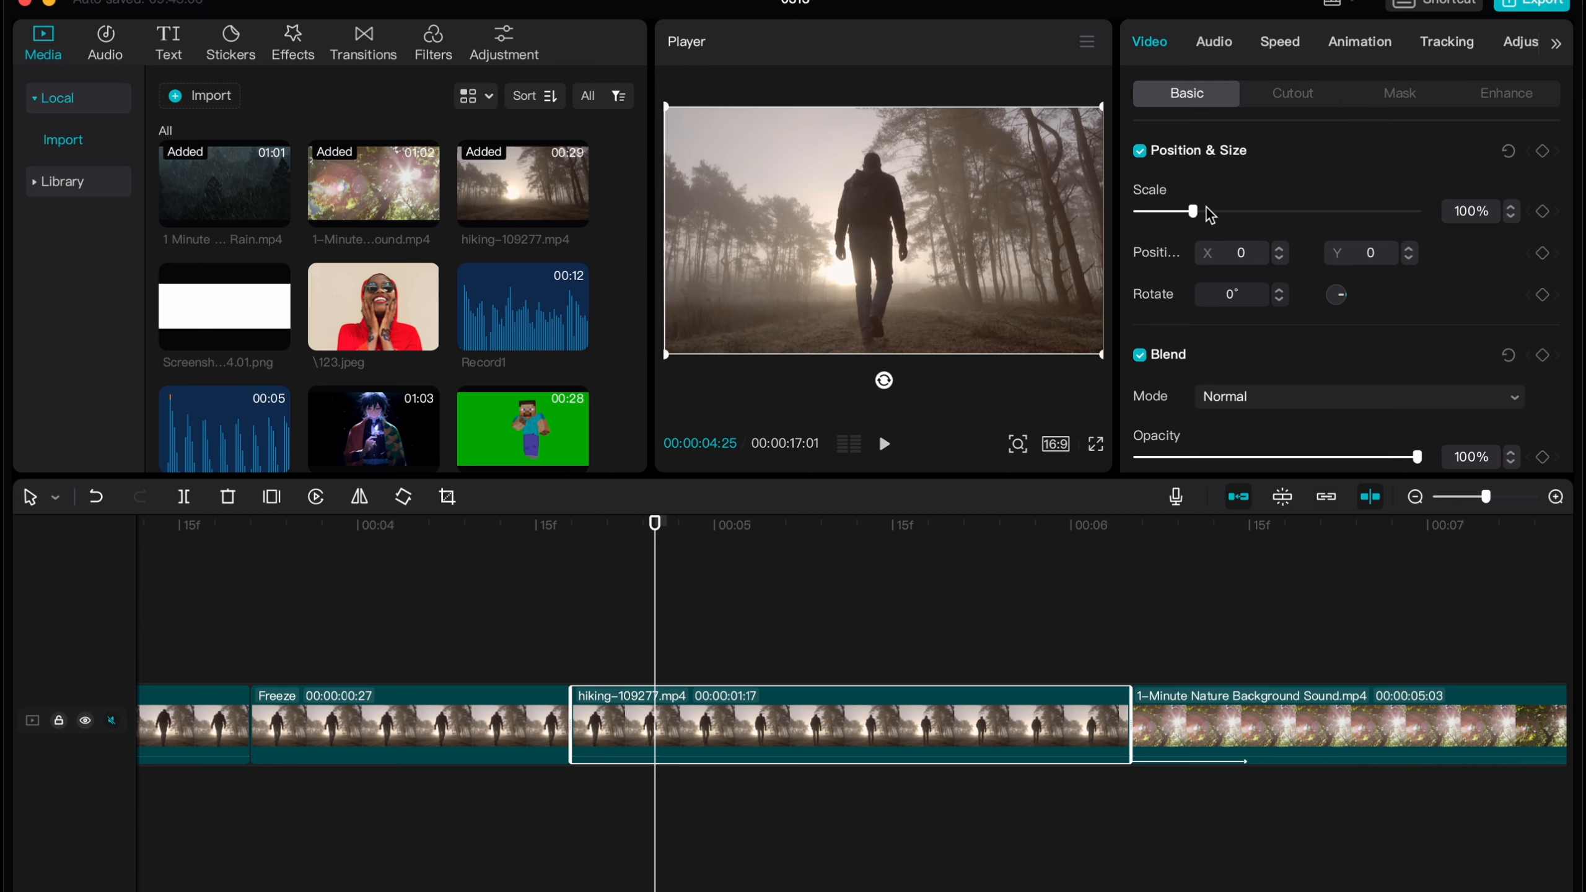
left_click_drag(1194, 211, 1222, 211)
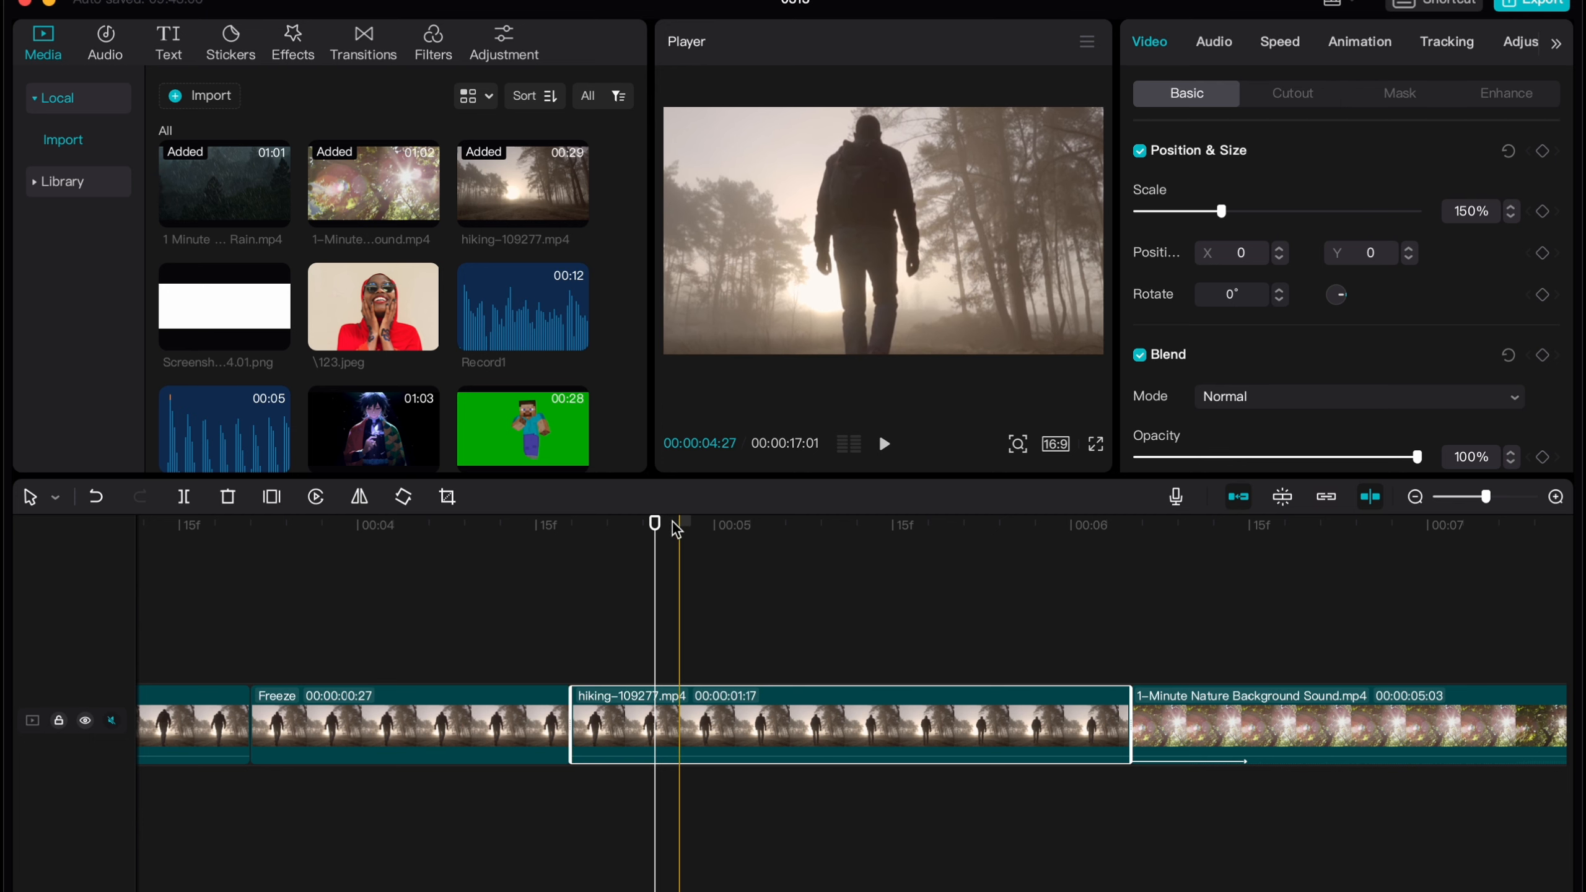
Review the zoom sequence, then shorten the Freeze clip from its end to 00:00:00:13
scroll(679, 530, "down", 2)
left_click_drag(657, 524, 362, 516)
key("space")
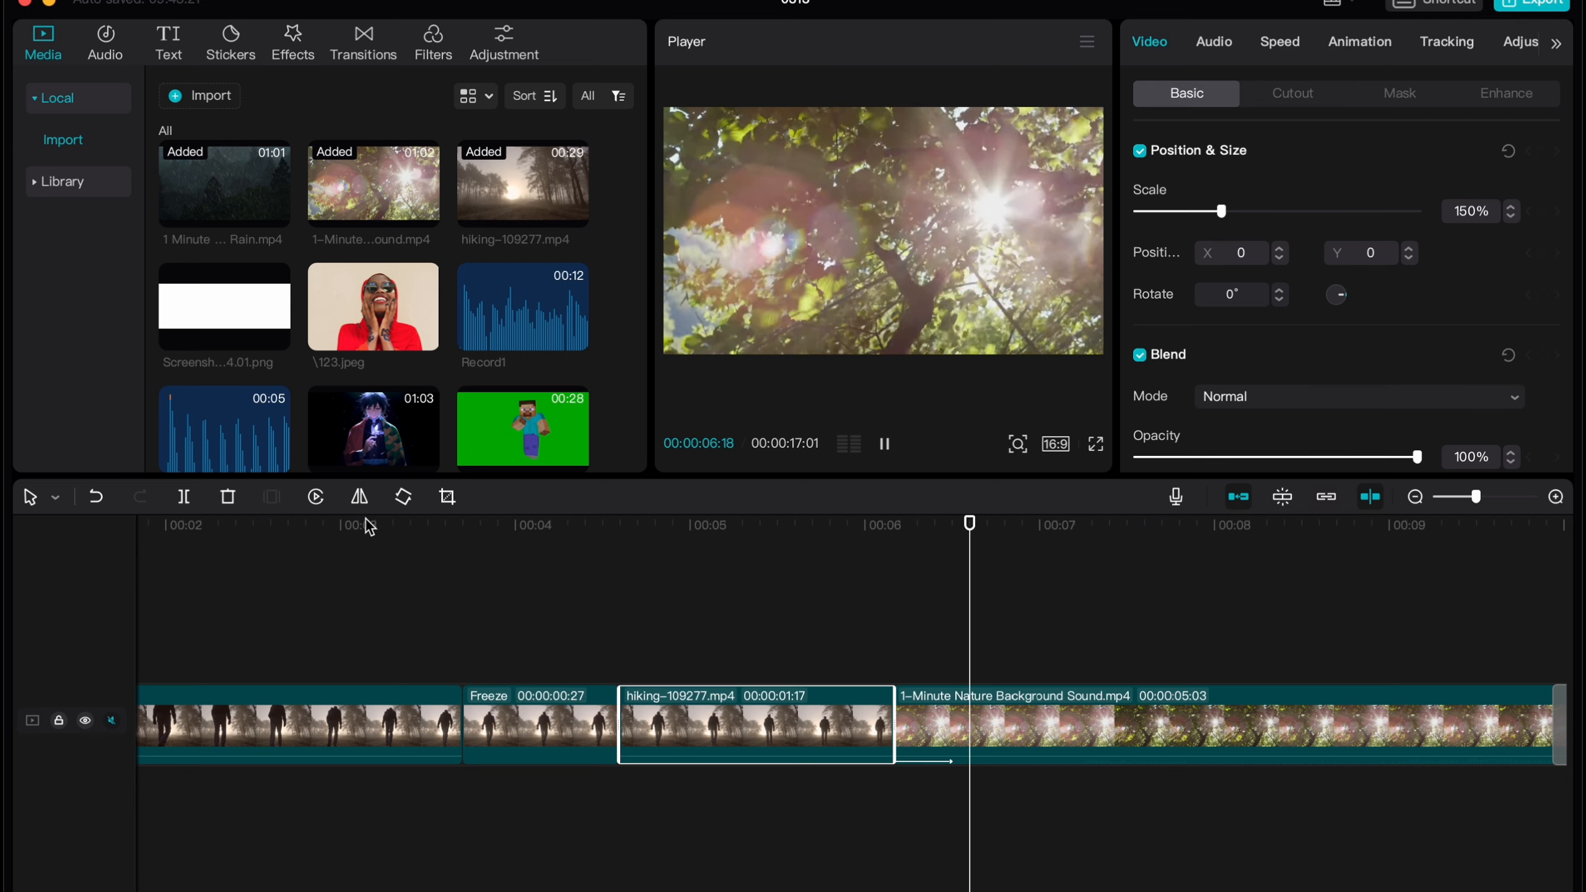
left_click(546, 594)
left_click(618, 719)
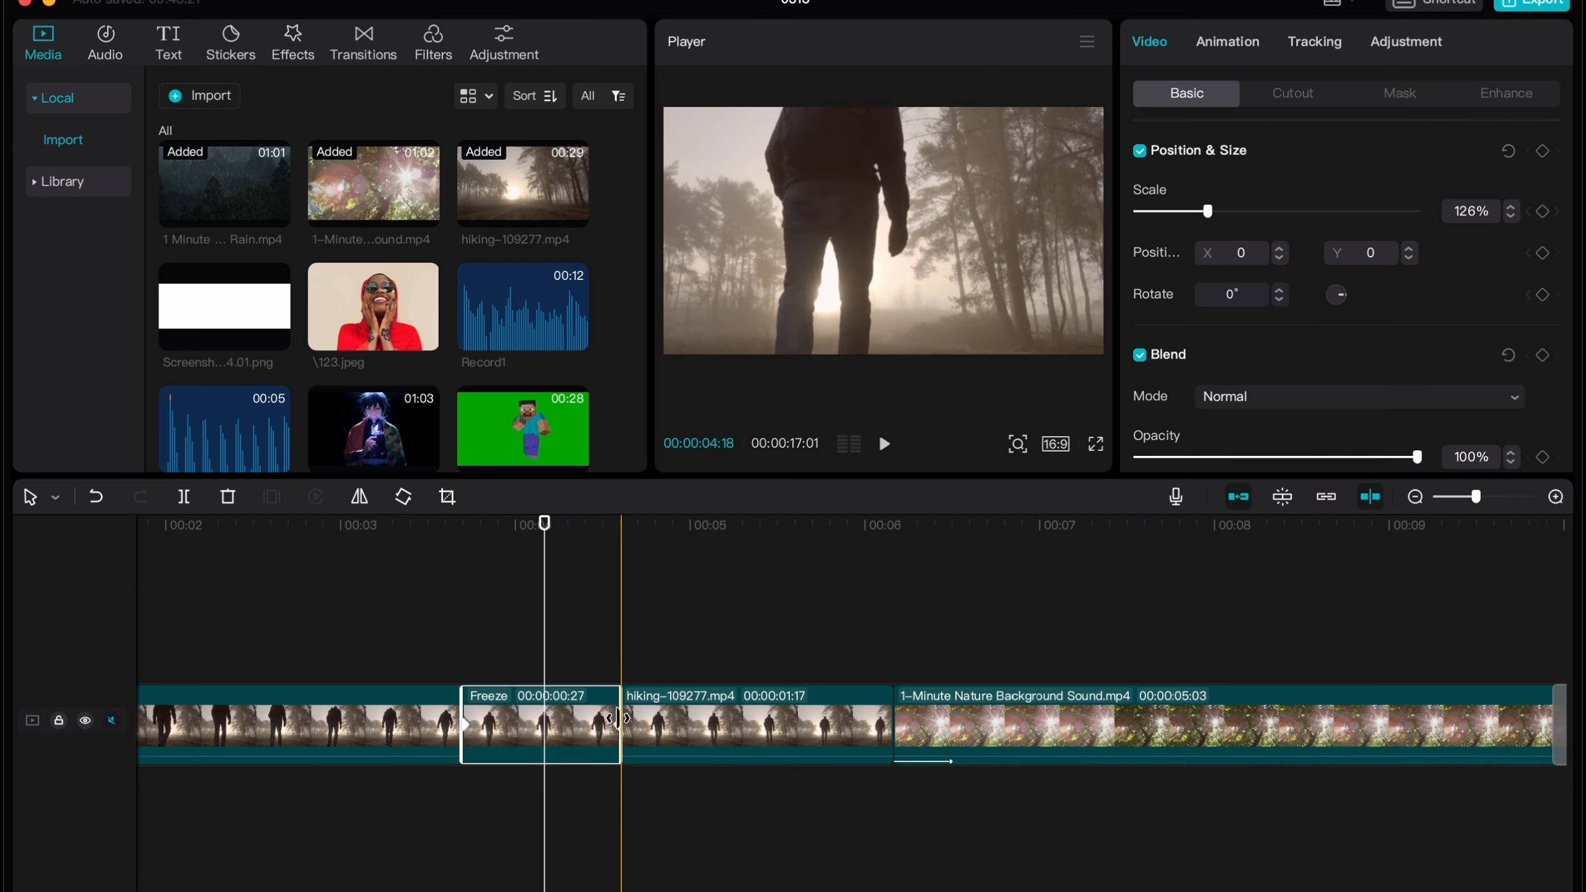
left_click_drag(618, 719, 537, 717)
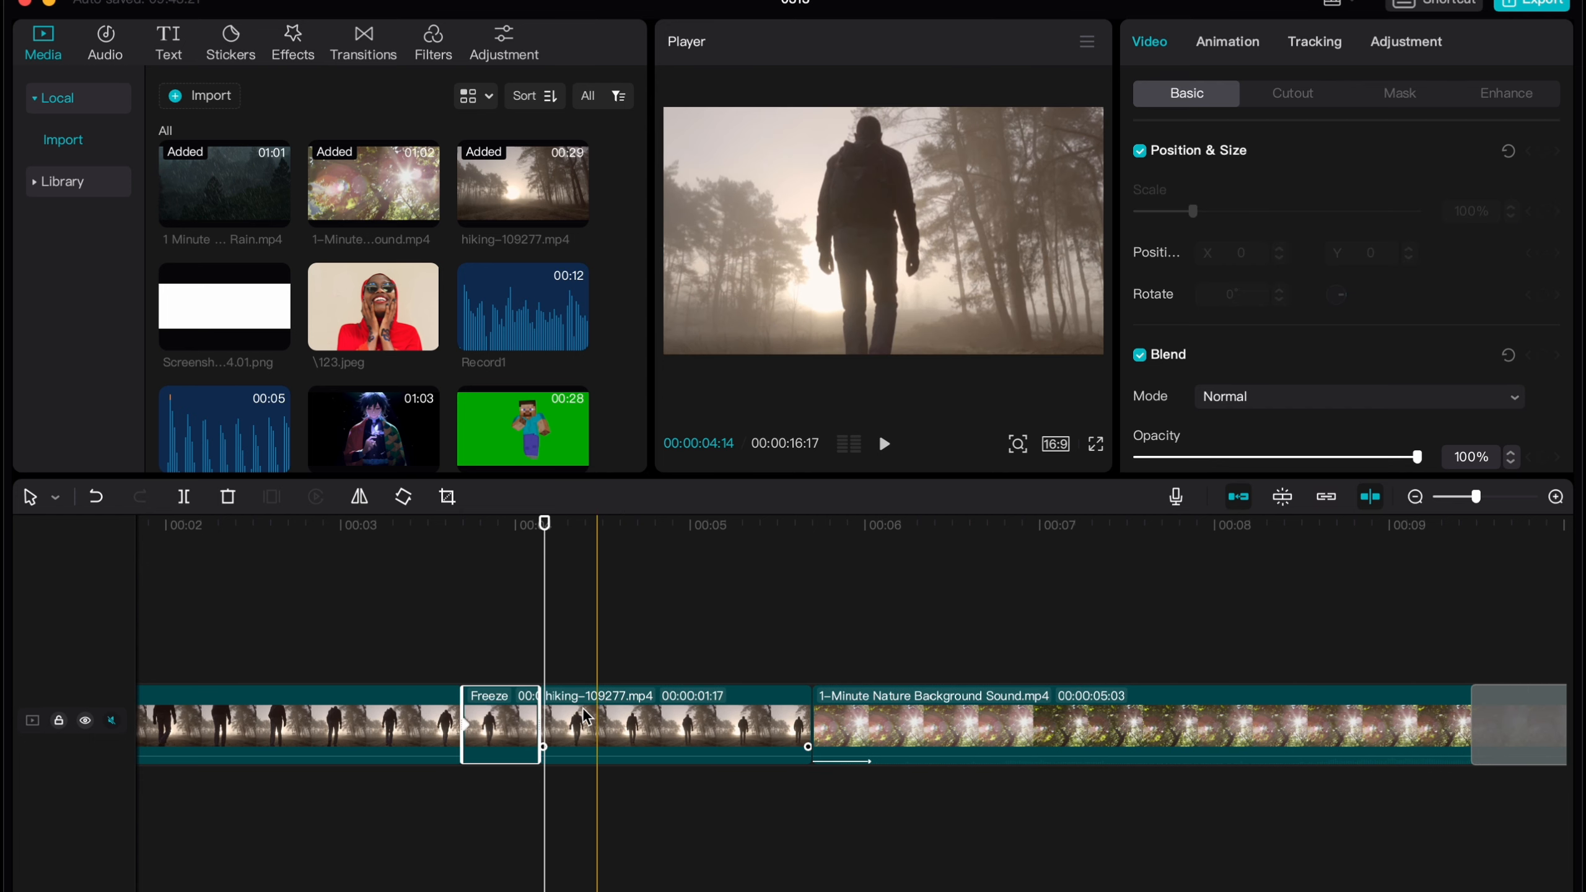
Add a Position & Size keyframe with 150% scale at the new end of the Freeze clip
left_click(475, 659)
key("space")
left_click(402, 648)
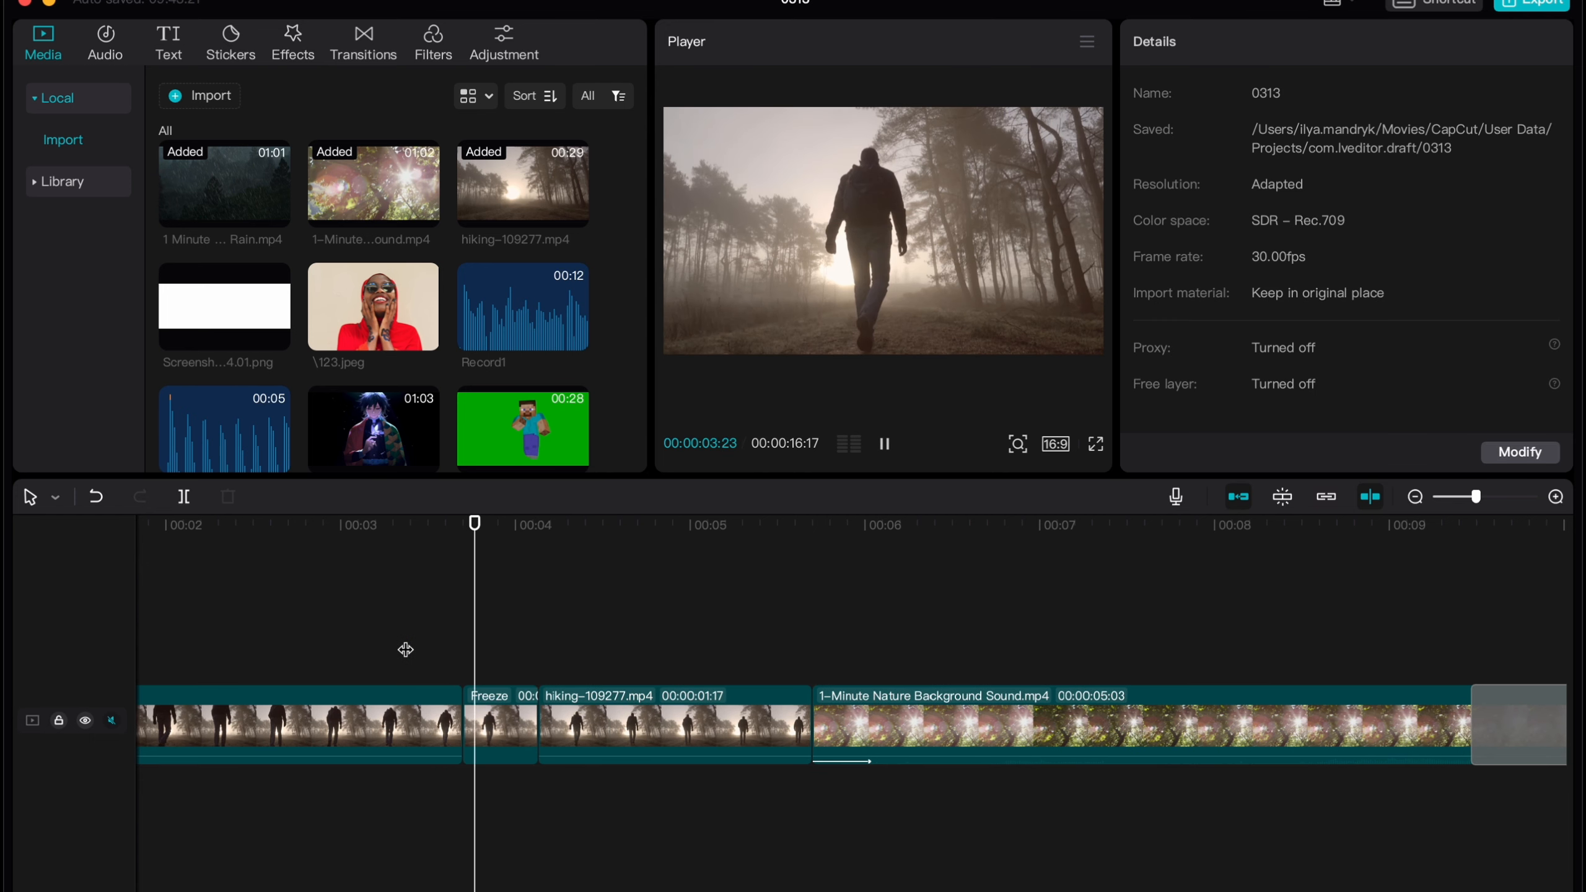
key("space")
left_click(507, 725)
scroll(511, 725, "up", 2)
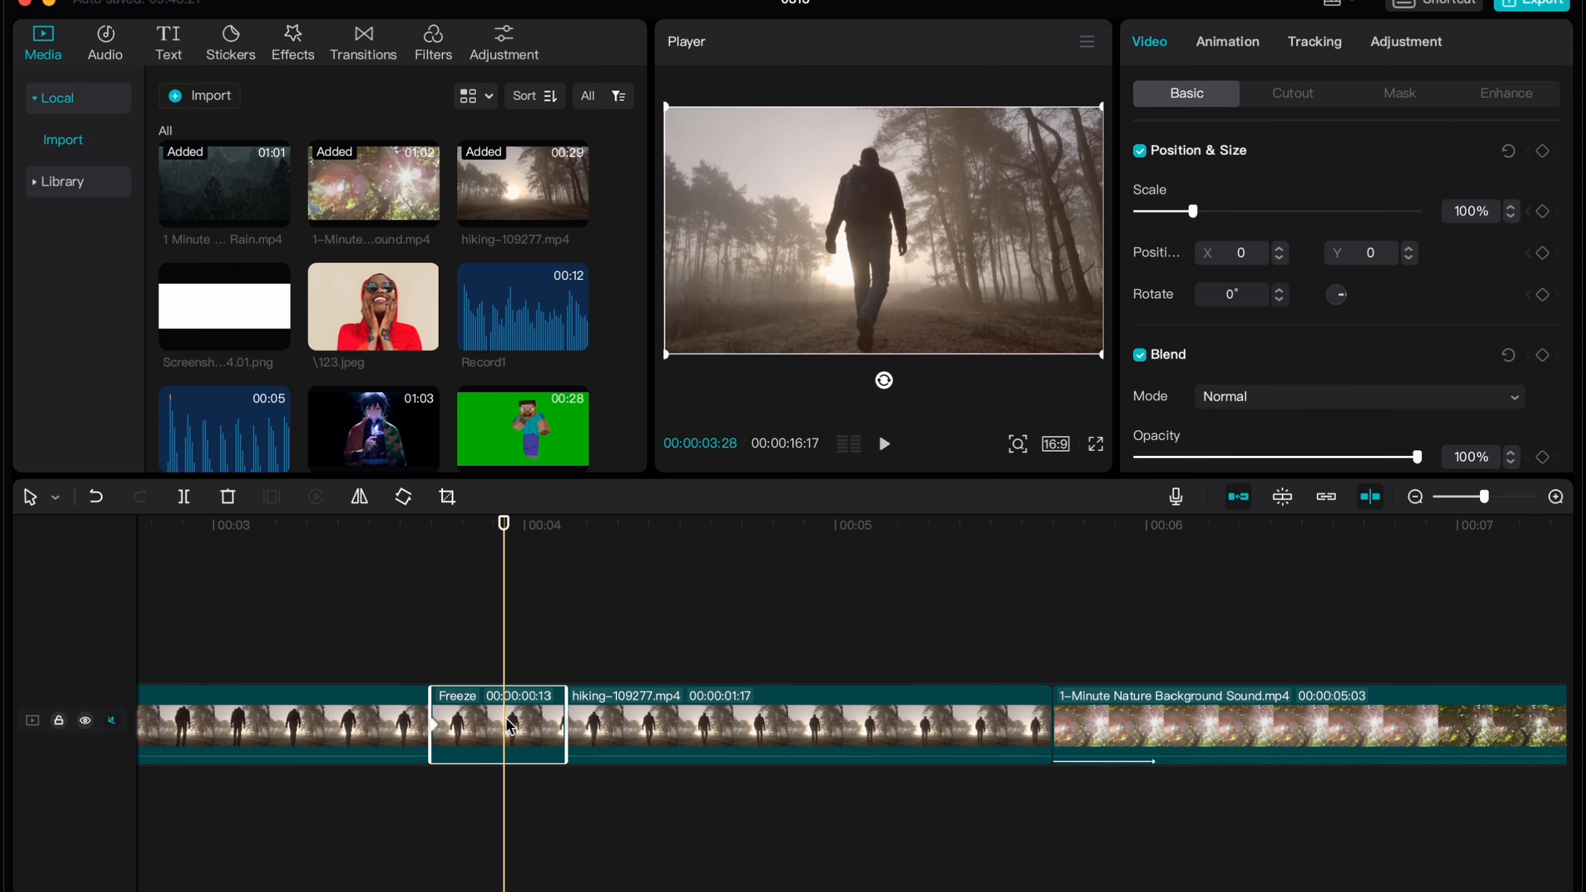
left_click_drag(509, 529, 566, 547)
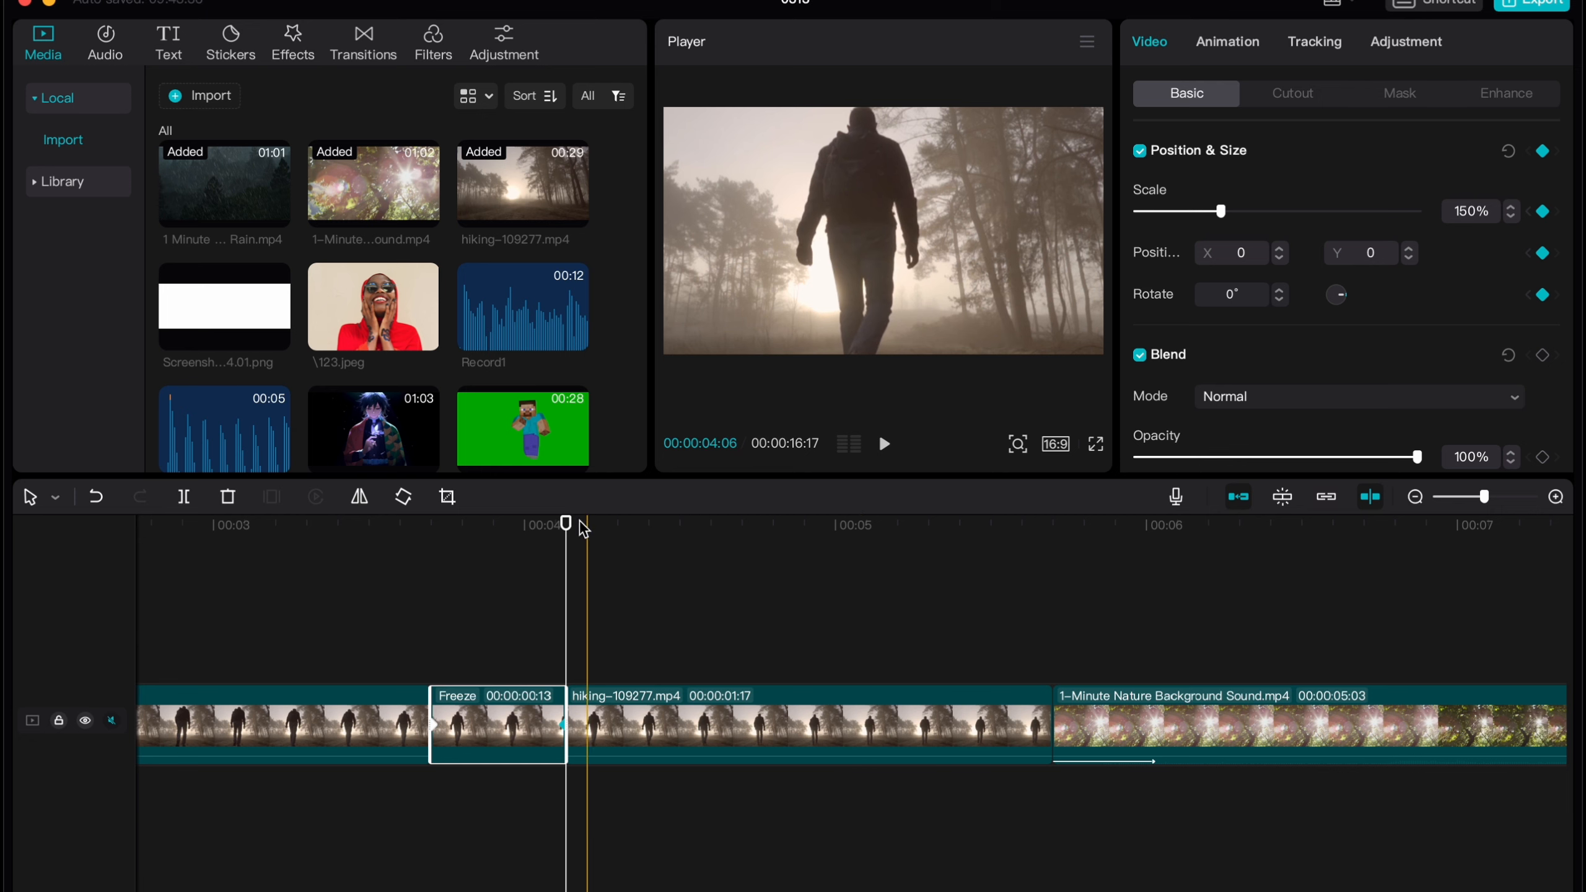
Play back the hiking footage around the Freeze clip to examine the shortened freeze zoom
left_click_drag(567, 528, 388, 537)
key("space")
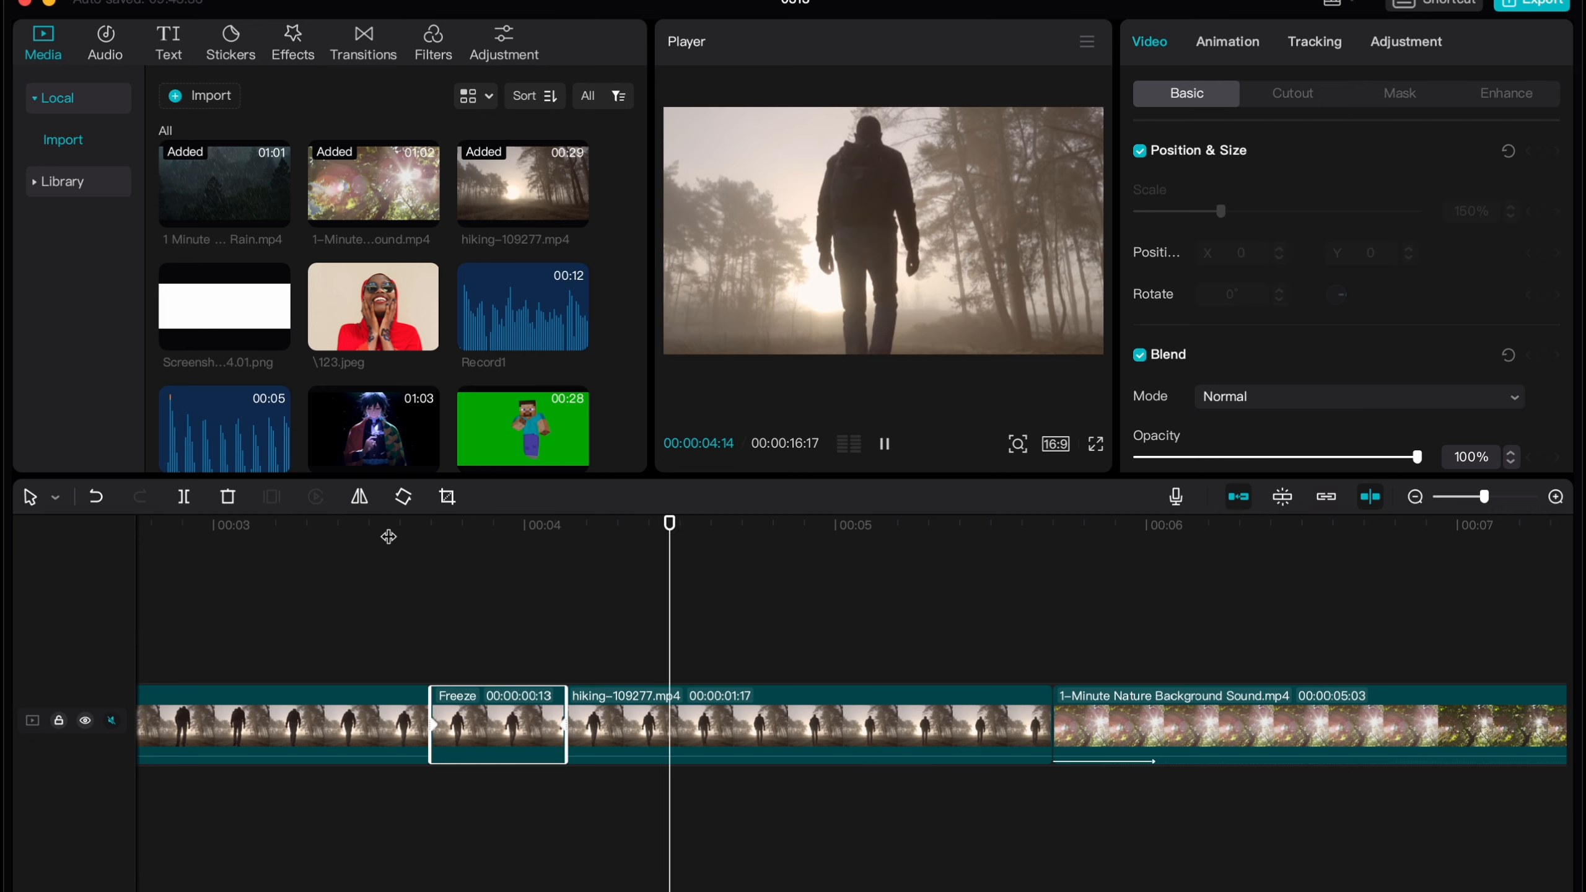
left_click(361, 584)
key("space")
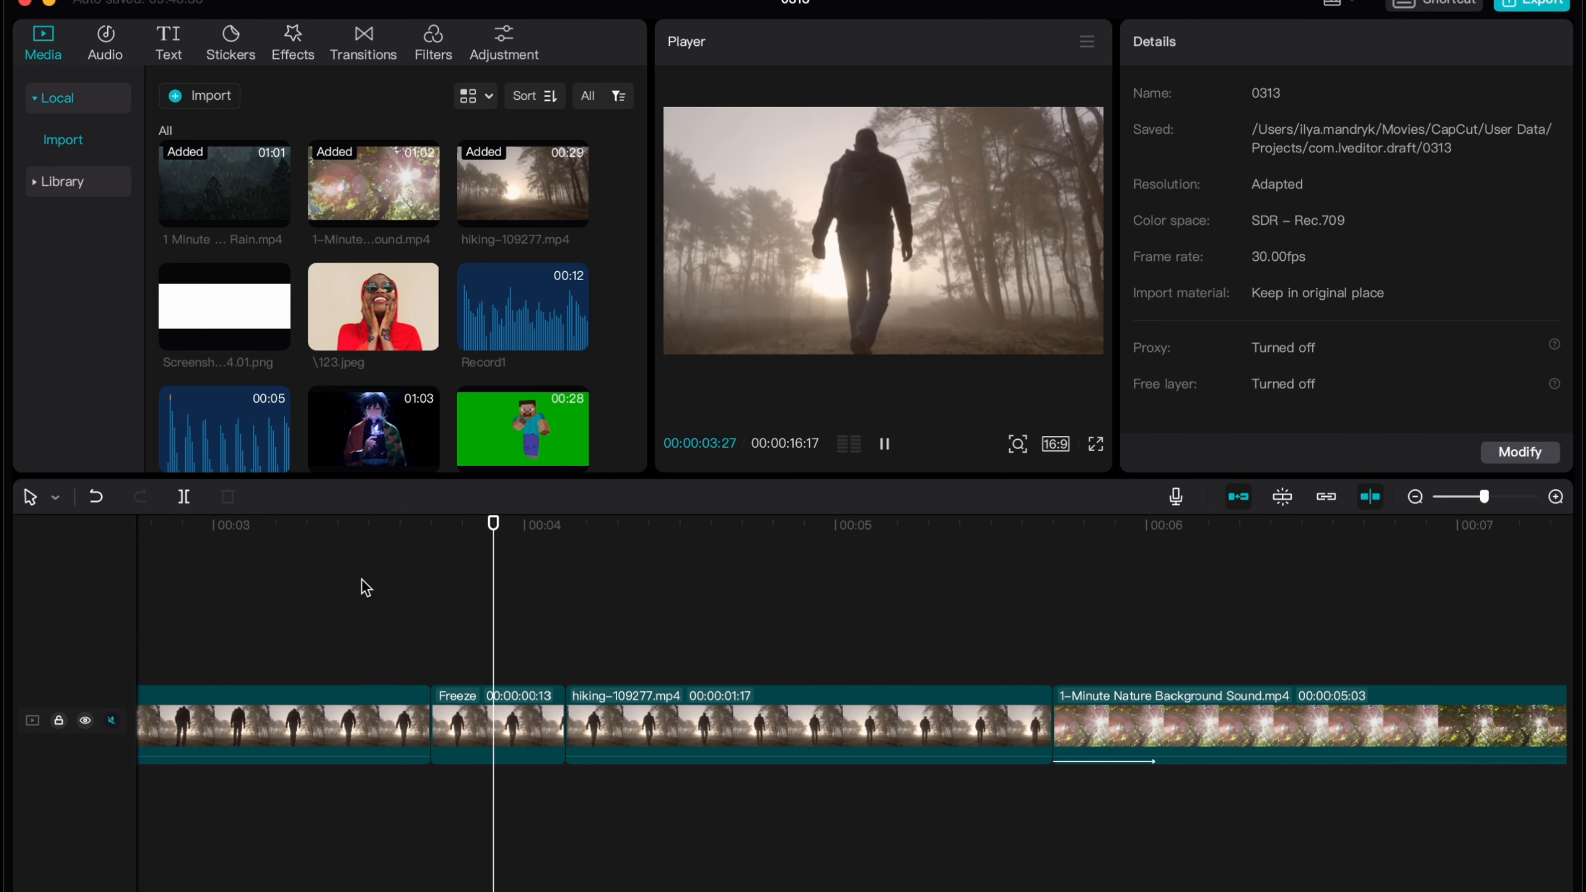
scroll(709, 678, "down", 1)
scroll(712, 675, "down", 2)
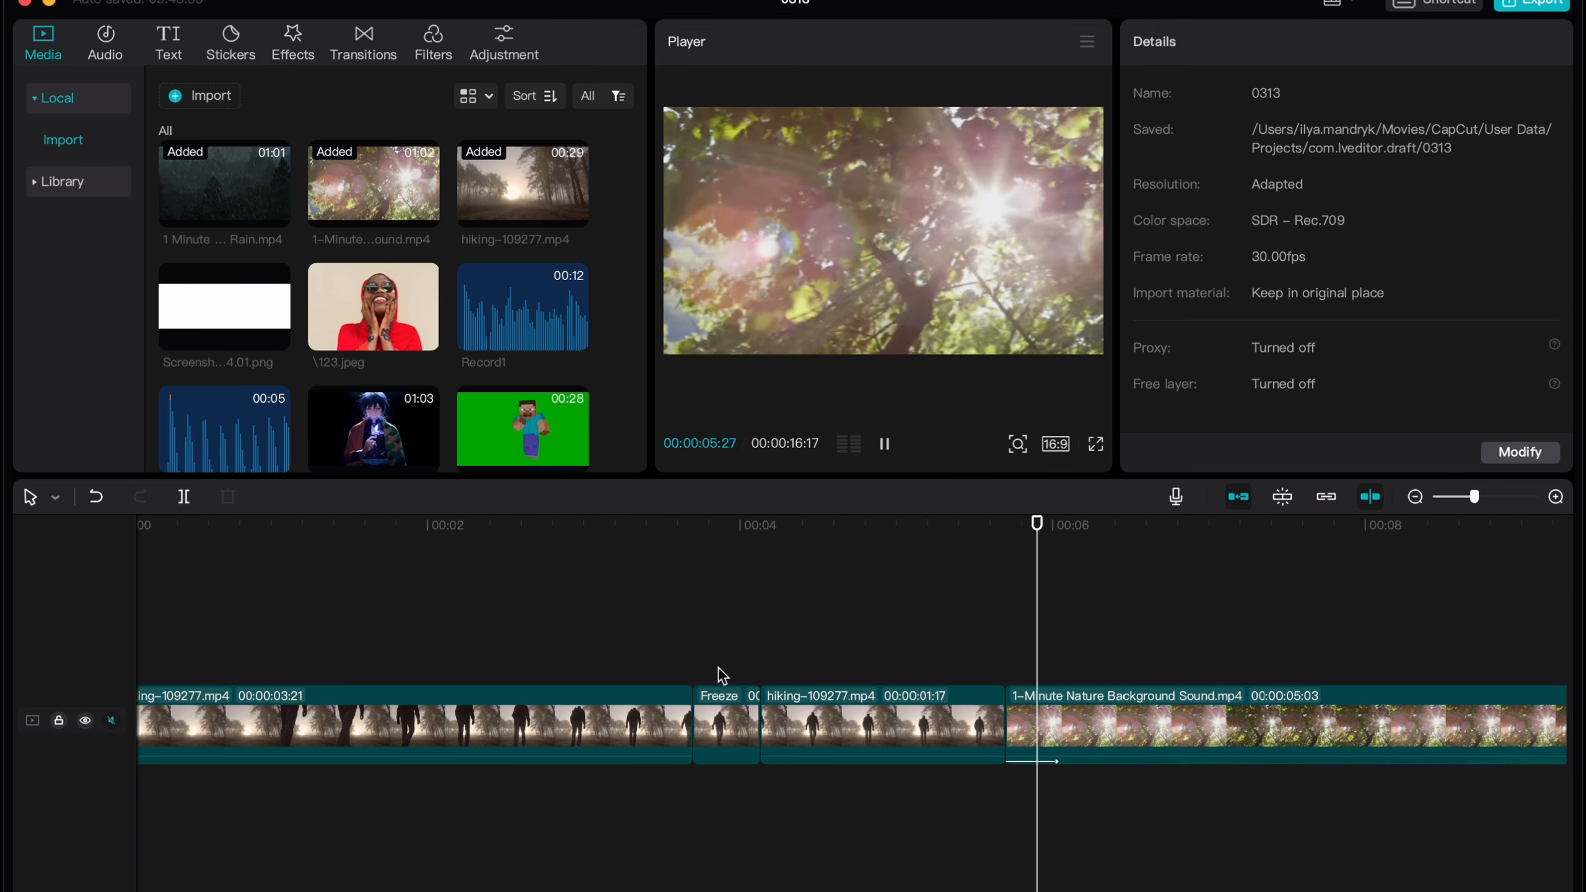
key("space")
left_click_drag(1101, 540, 619, 536)
key("space")
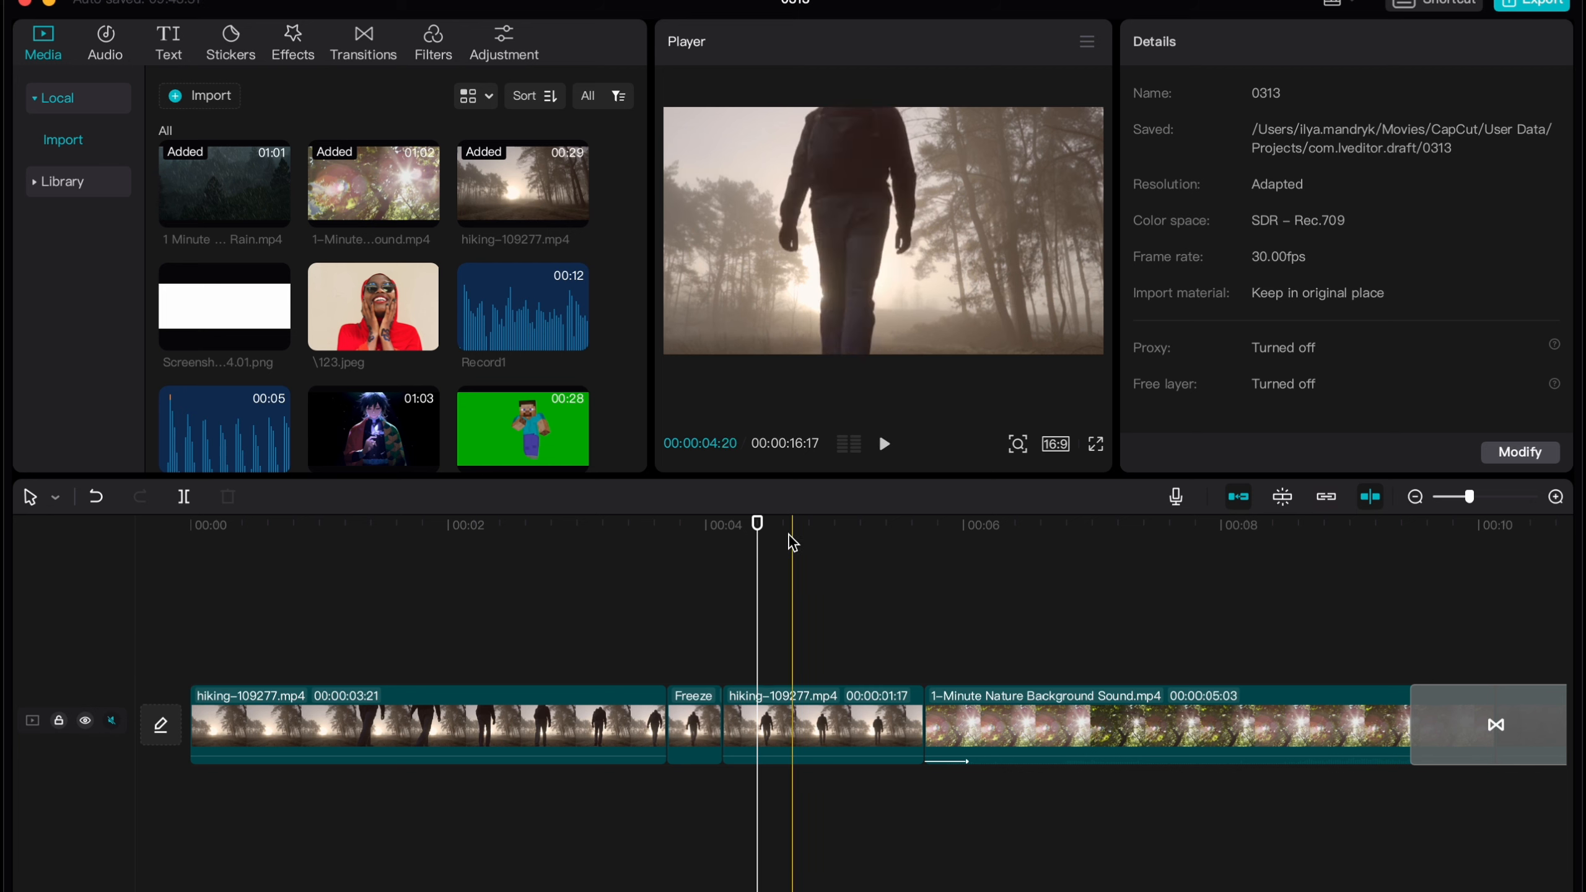
Replay the footage leading into and out of the Freeze clip to examine how the zoom transition looks
left_click(545, 527)
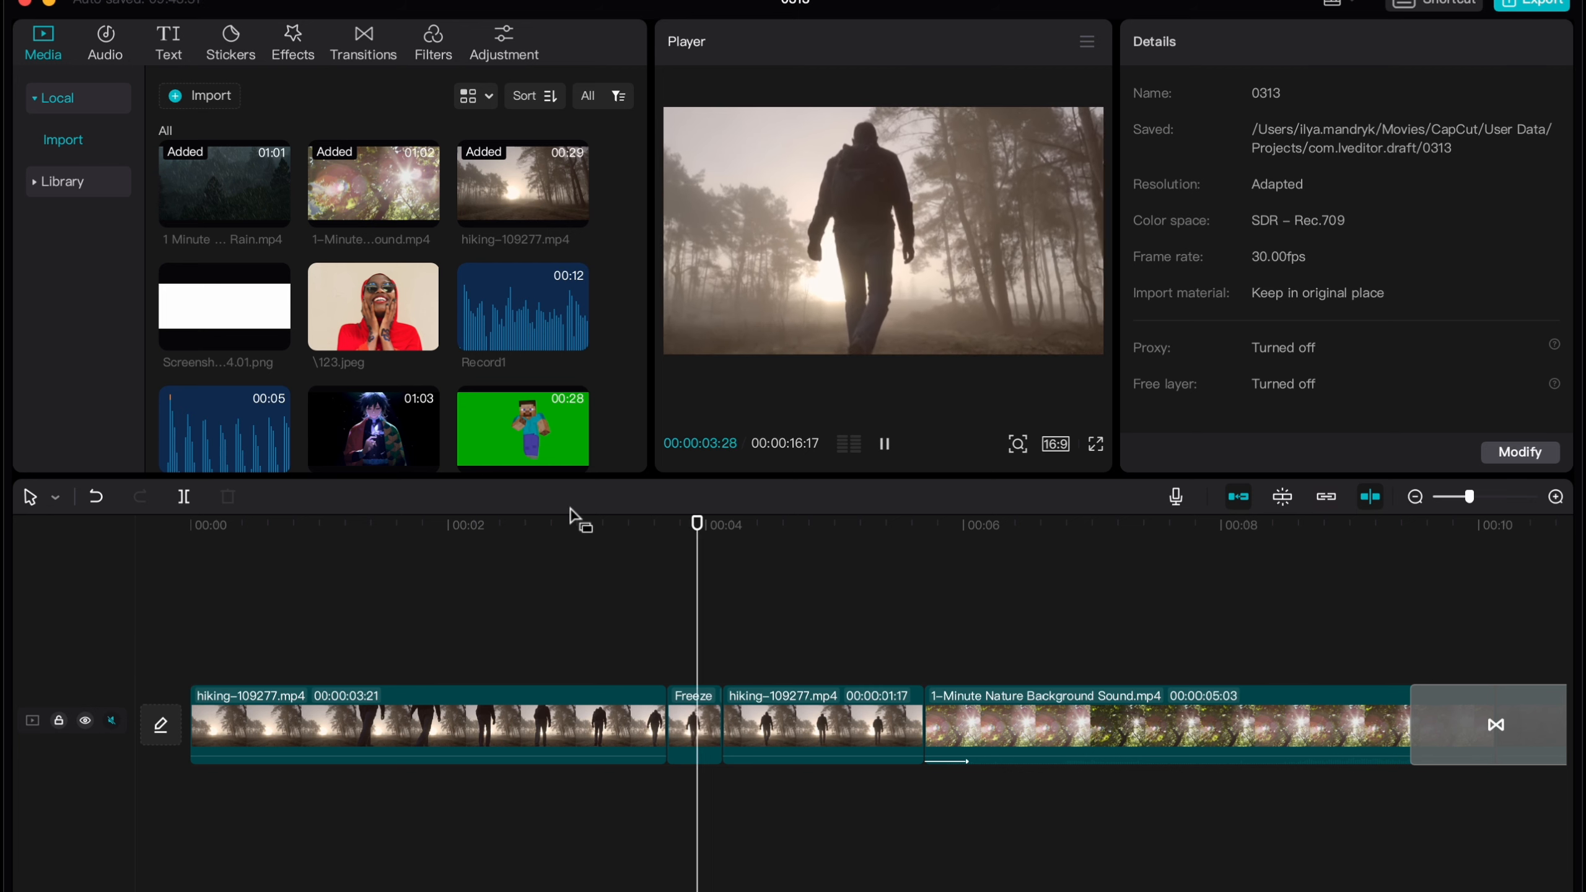
key("space")
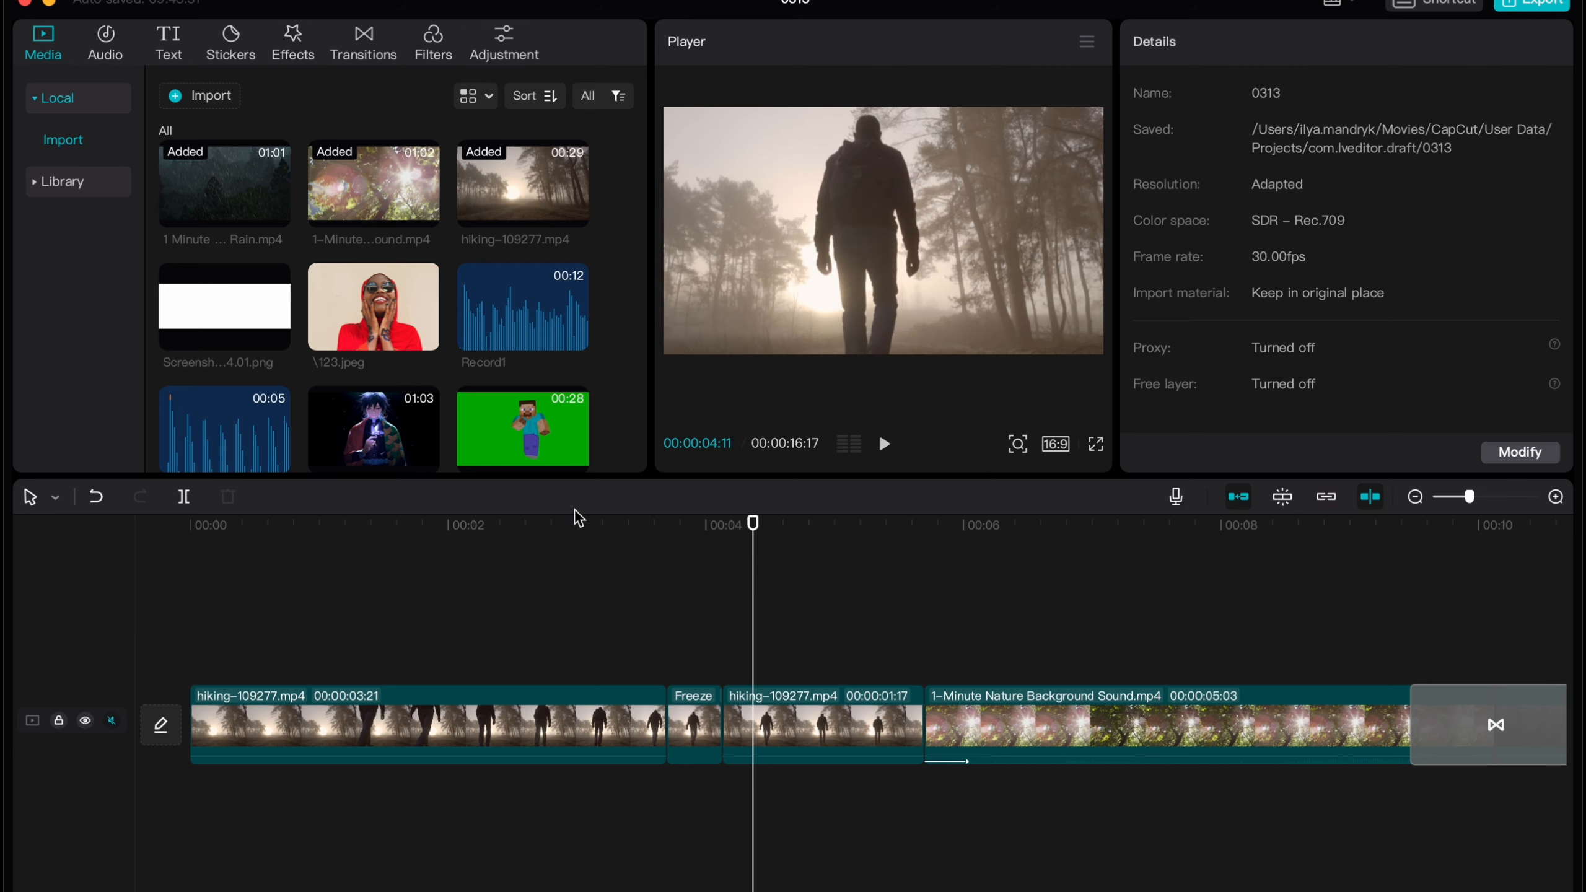
left_click(689, 725)
key("super+equal")
key("super+equal")
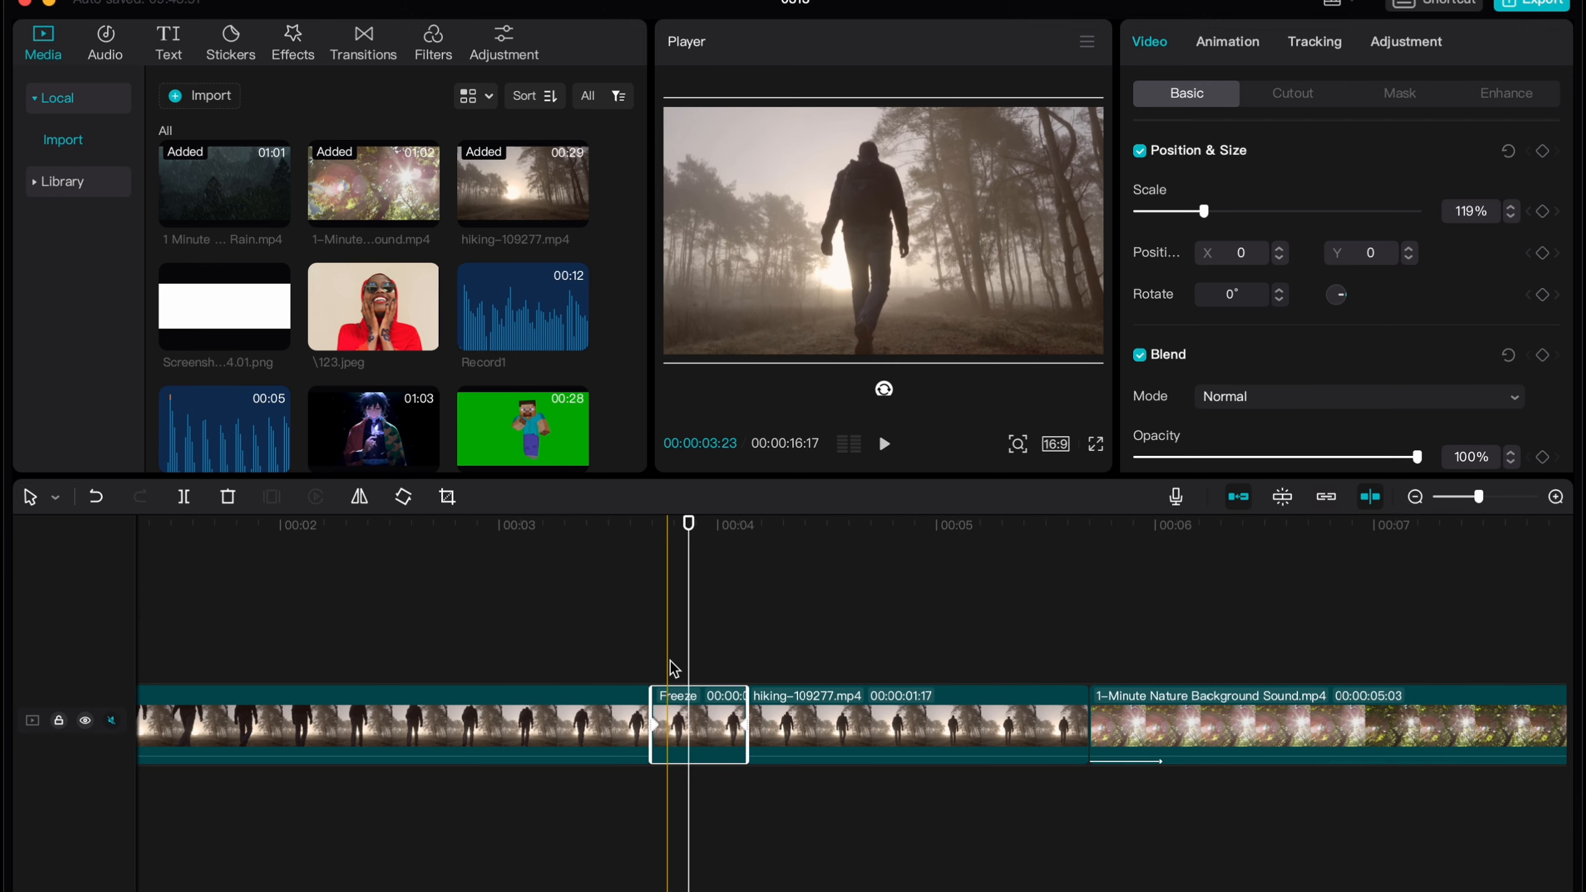
left_click(548, 619)
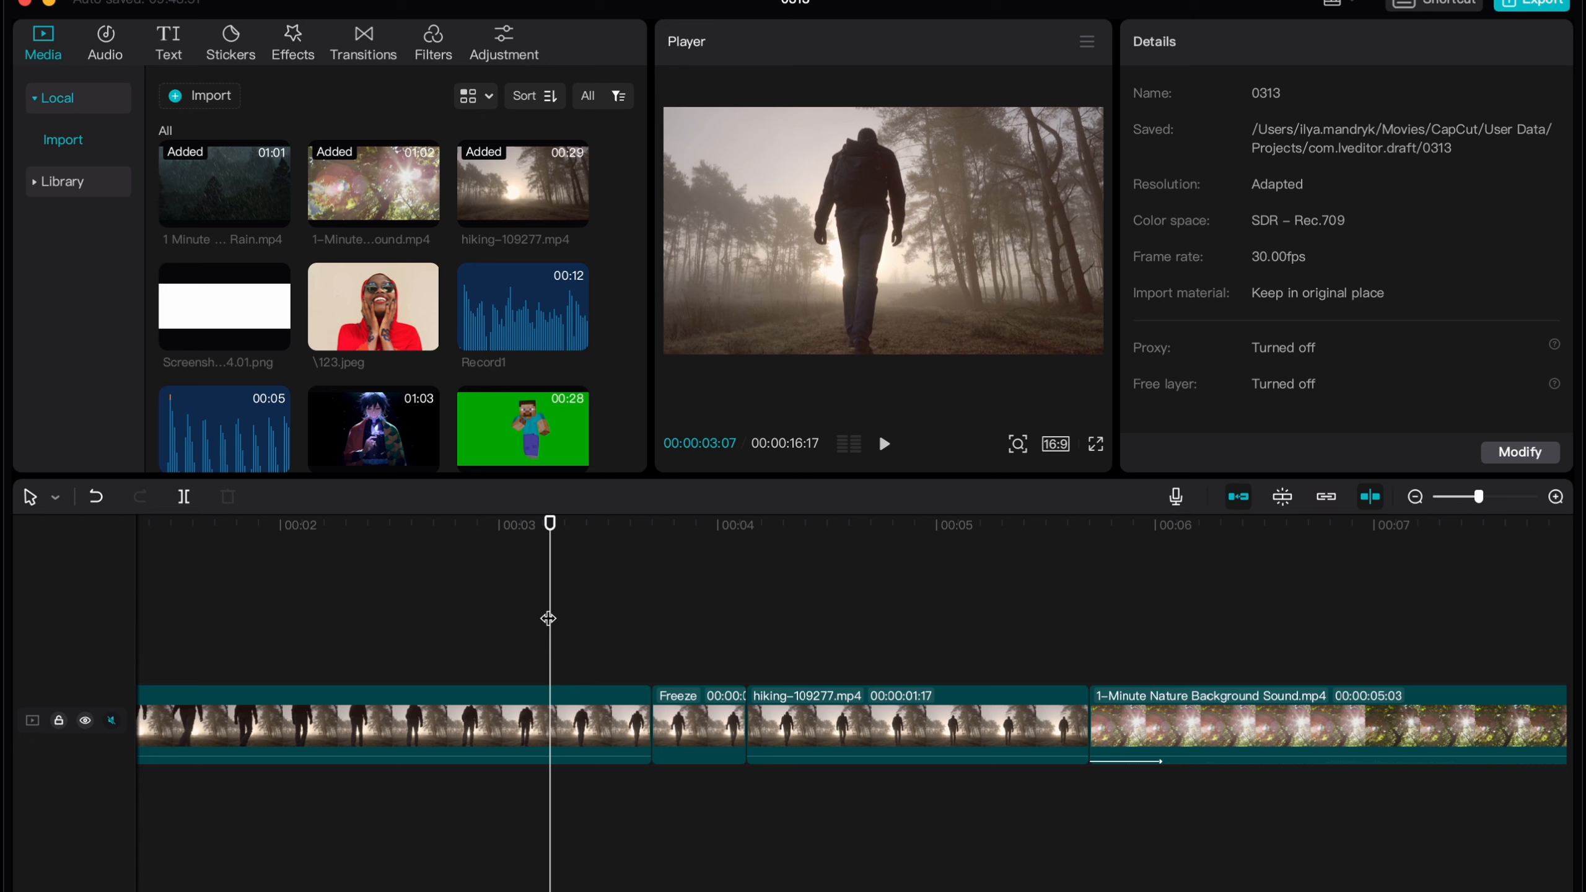
key("space")
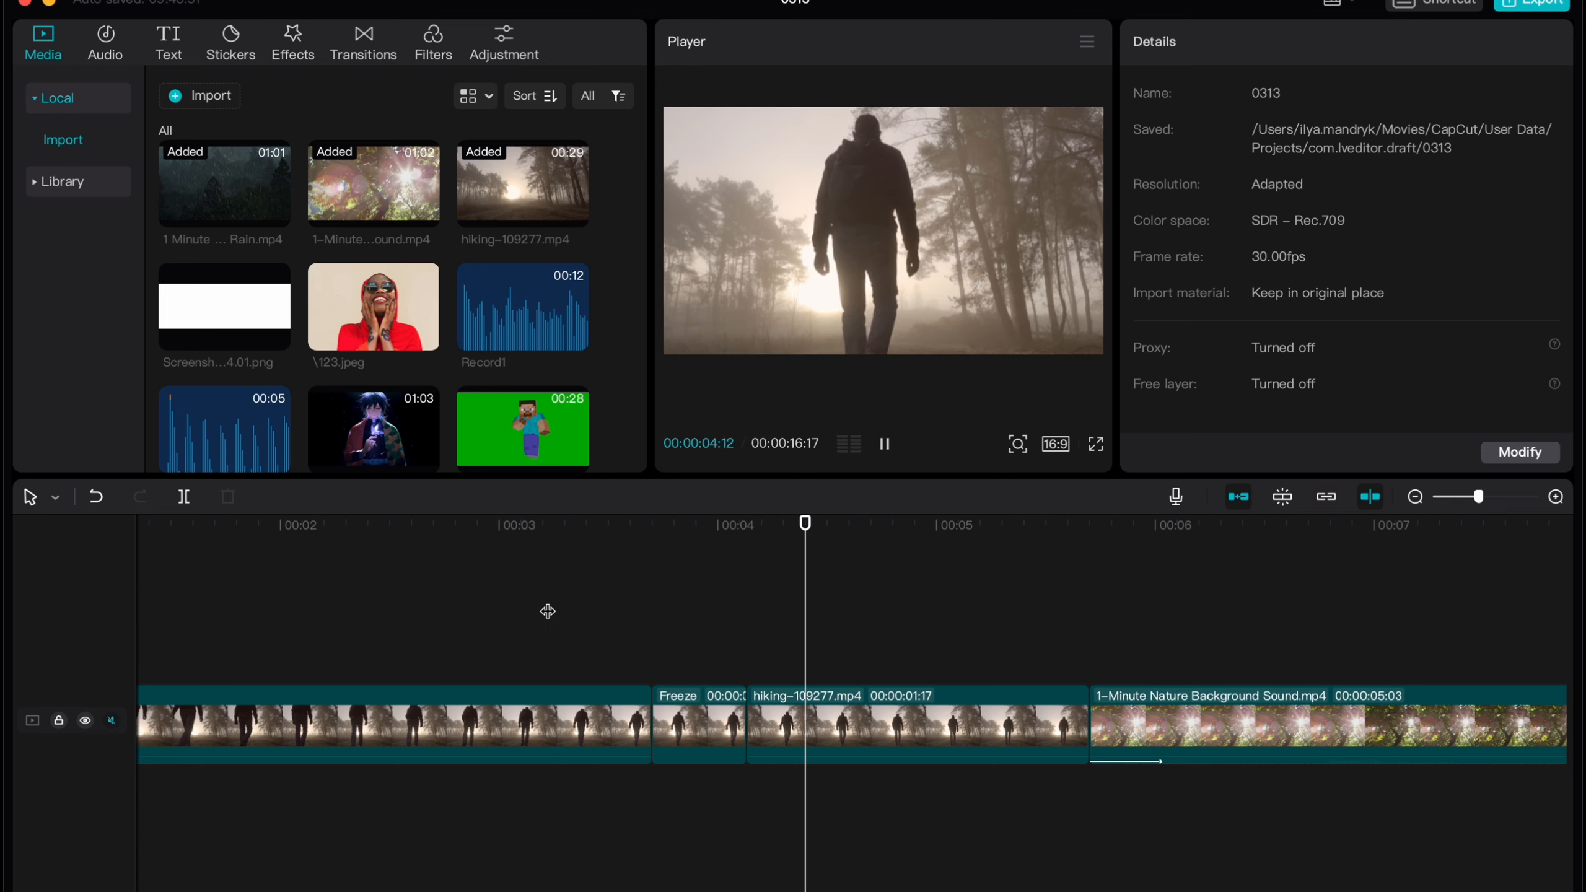
key("space")
Add a keyframe midway through the Freeze clip with 123% scale and an X position of 8
left_click(677, 703)
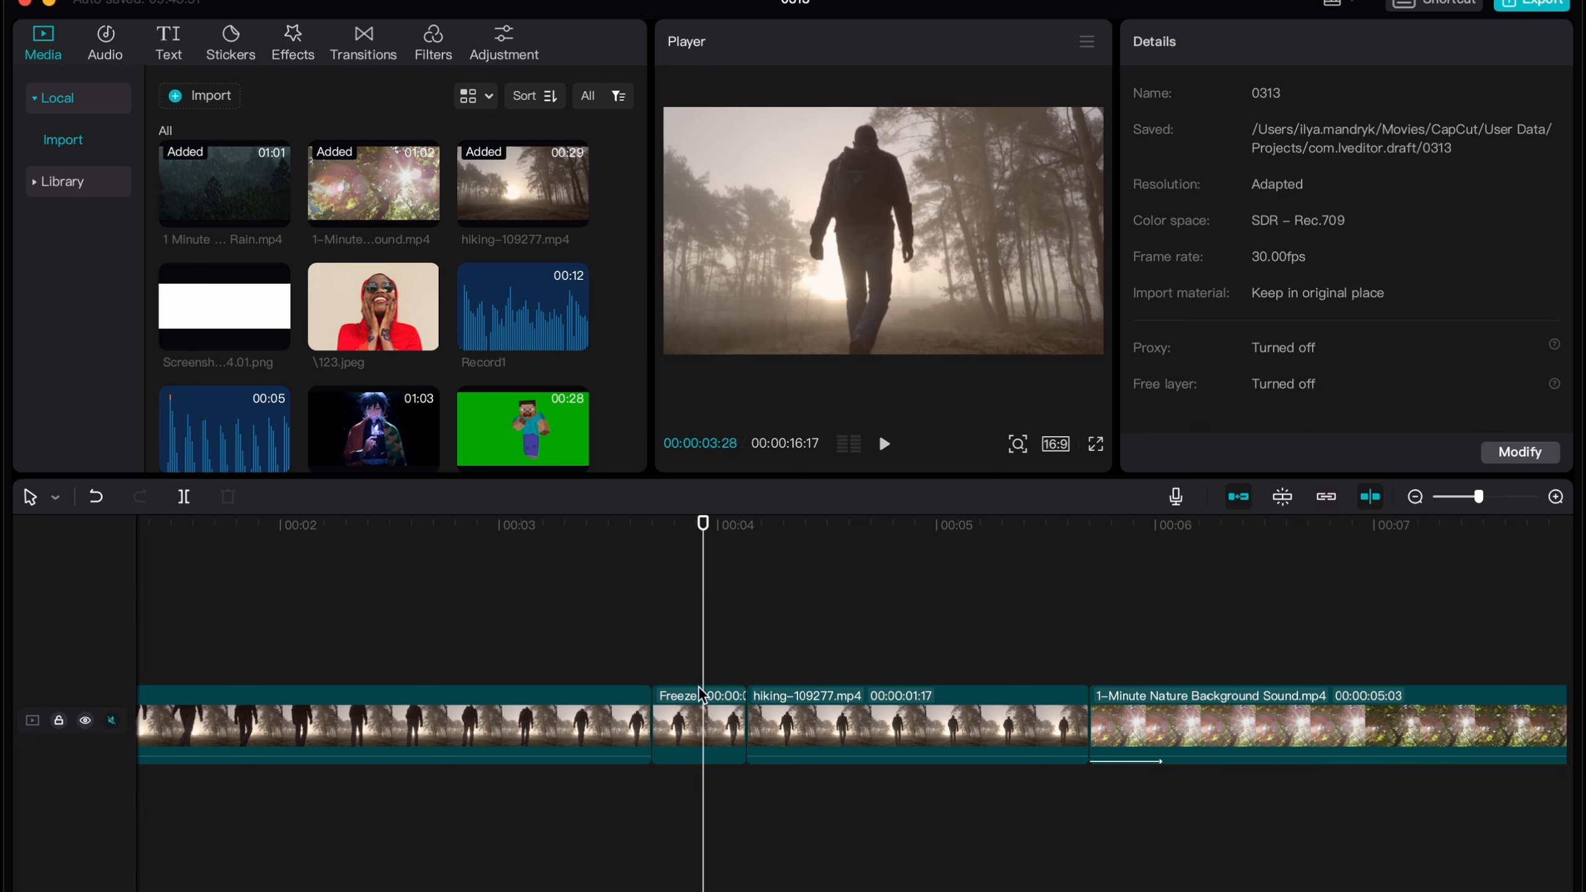
left_click(1208, 214)
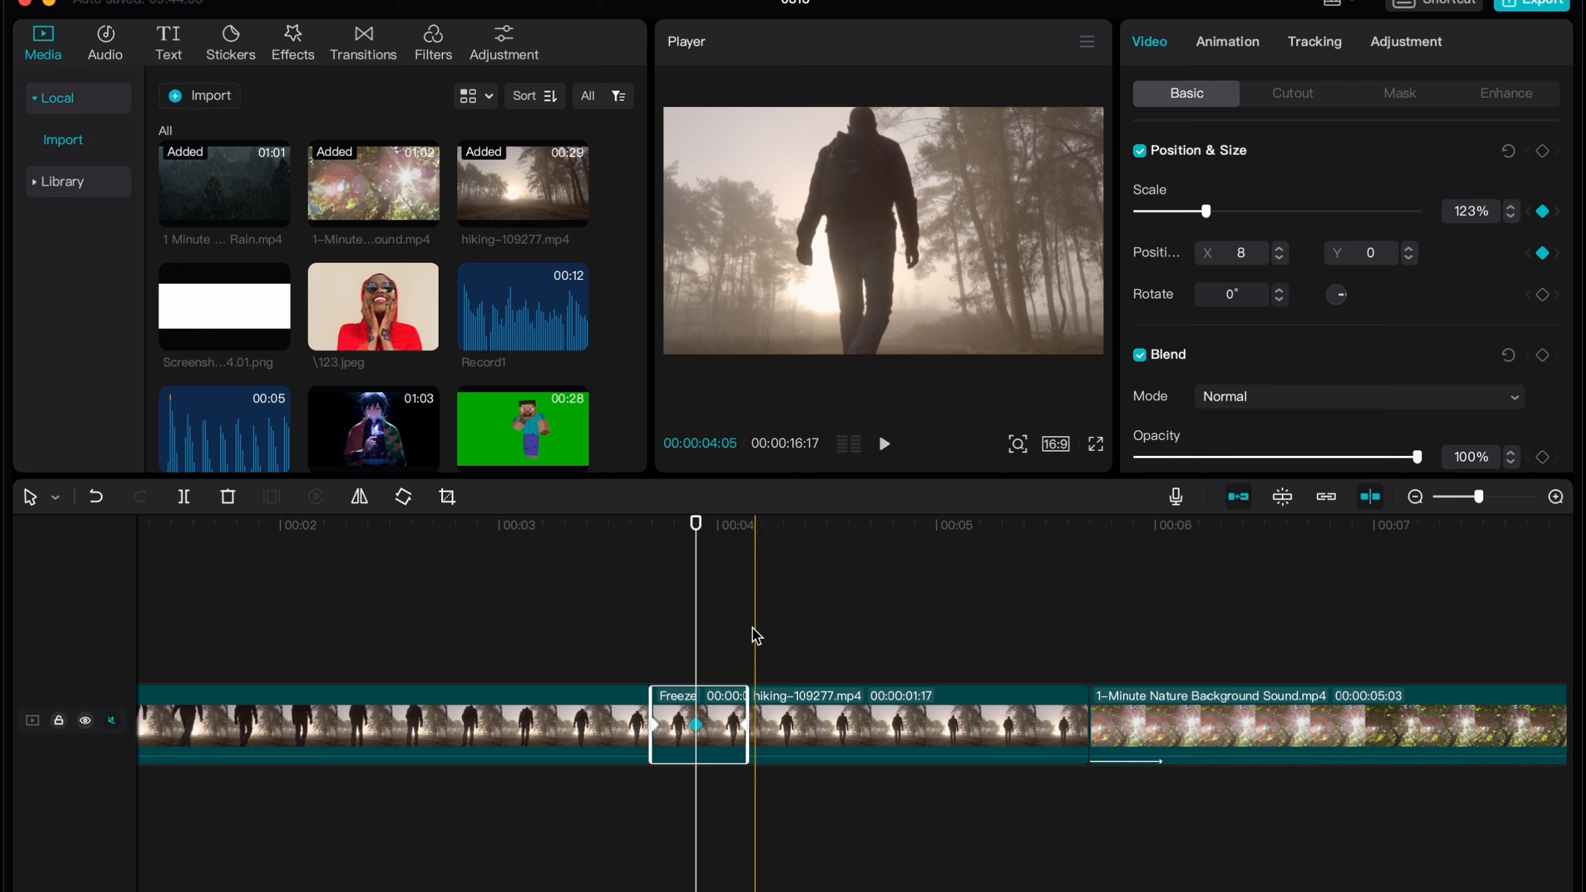
Check the position and size at the Freeze clip's end and on the following hiking clip, and play back the footage after the cut
left_click(747, 781)
left_click(720, 720)
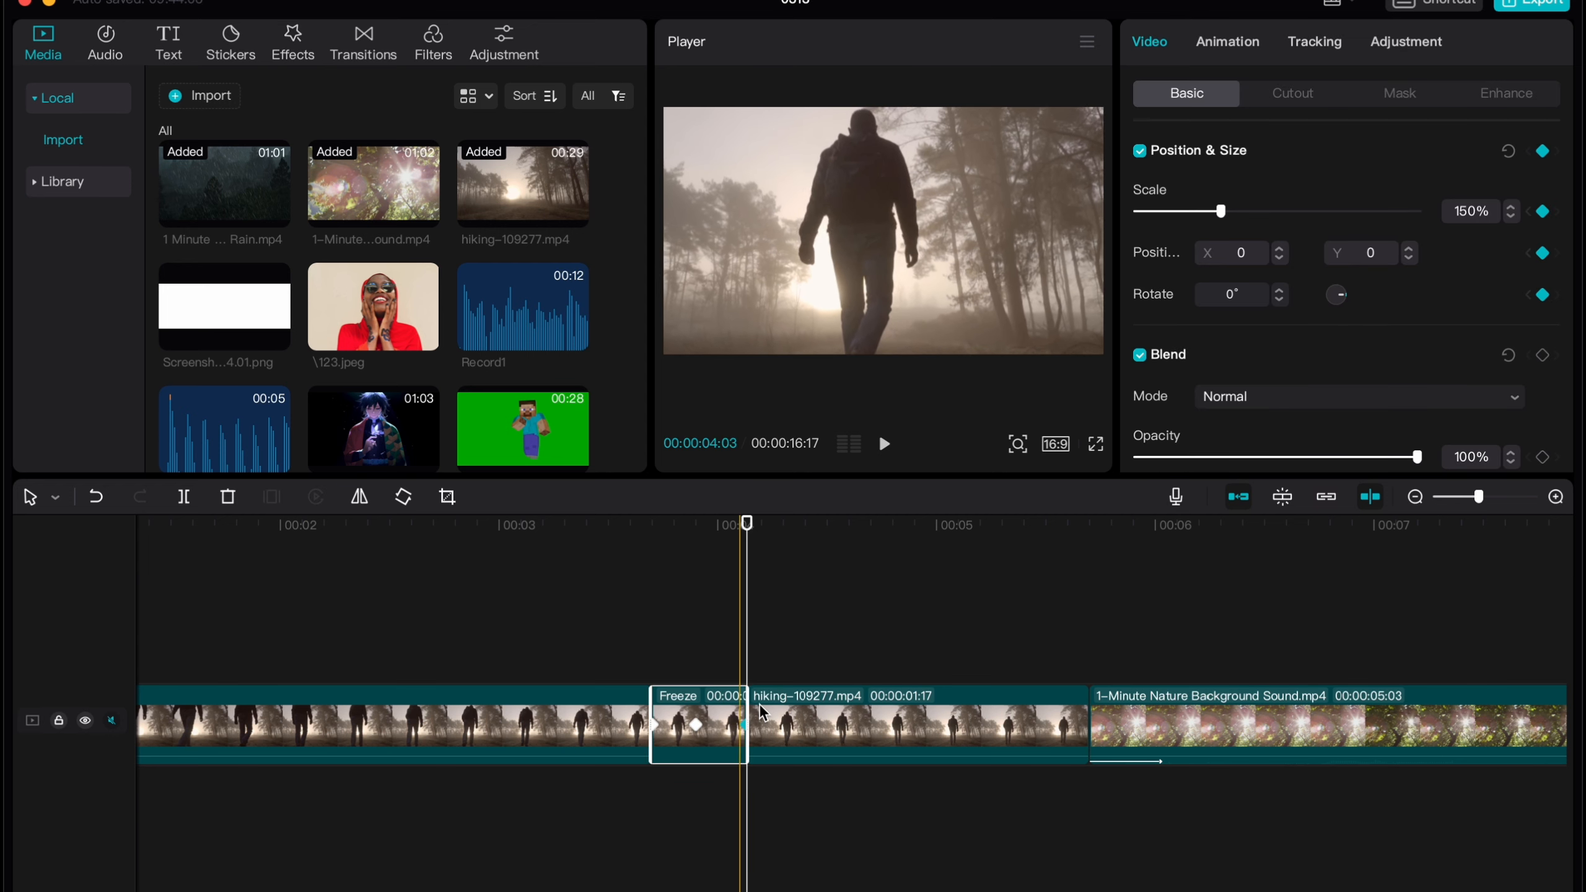
left_click(775, 725)
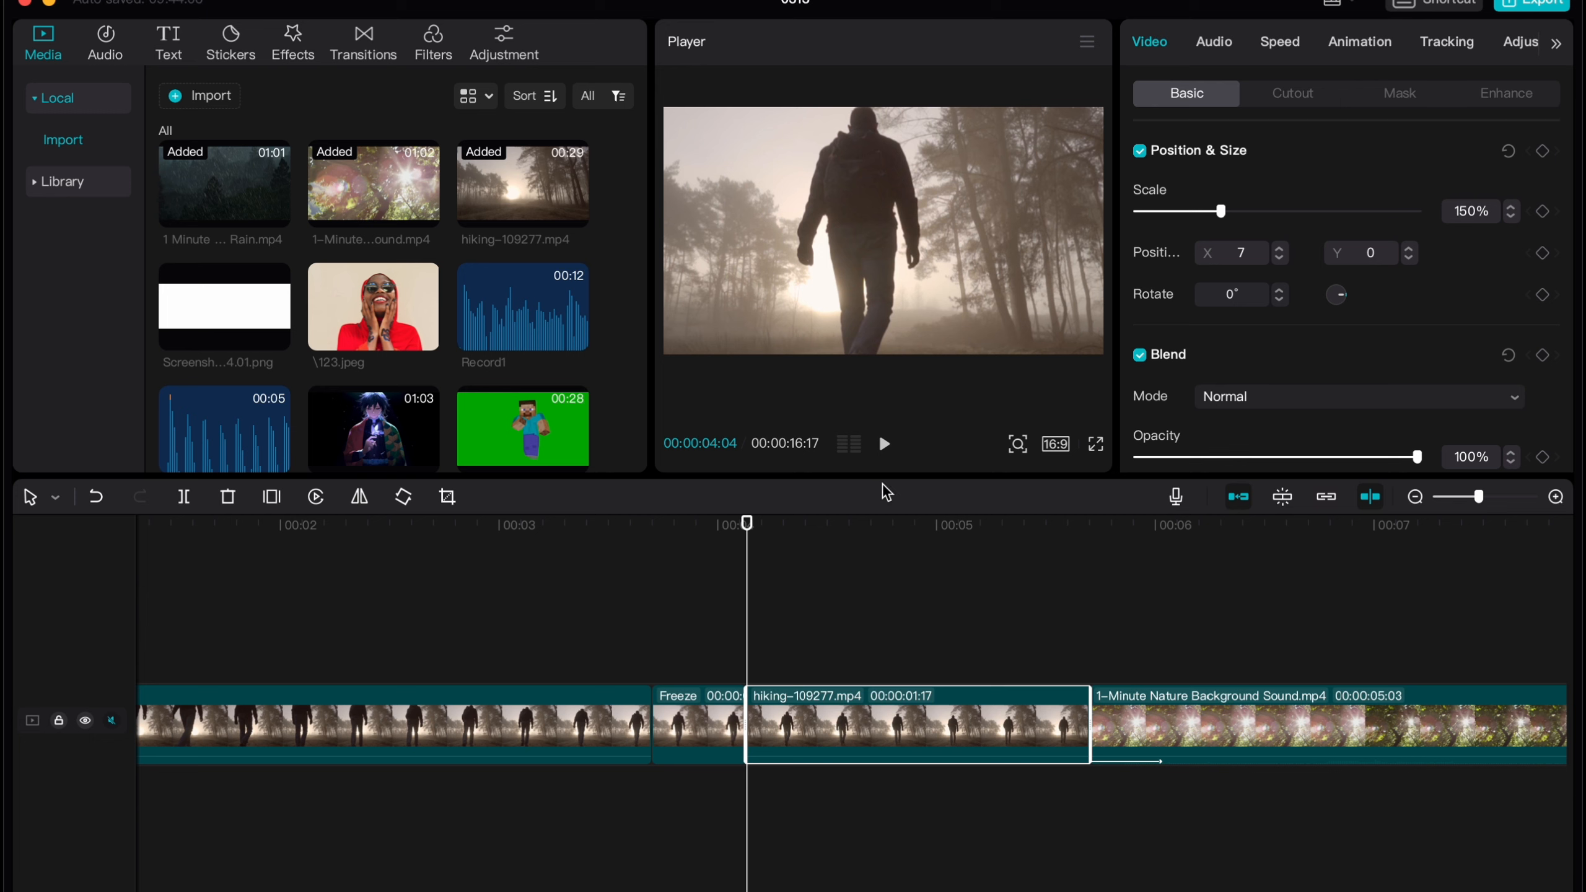
key("space")
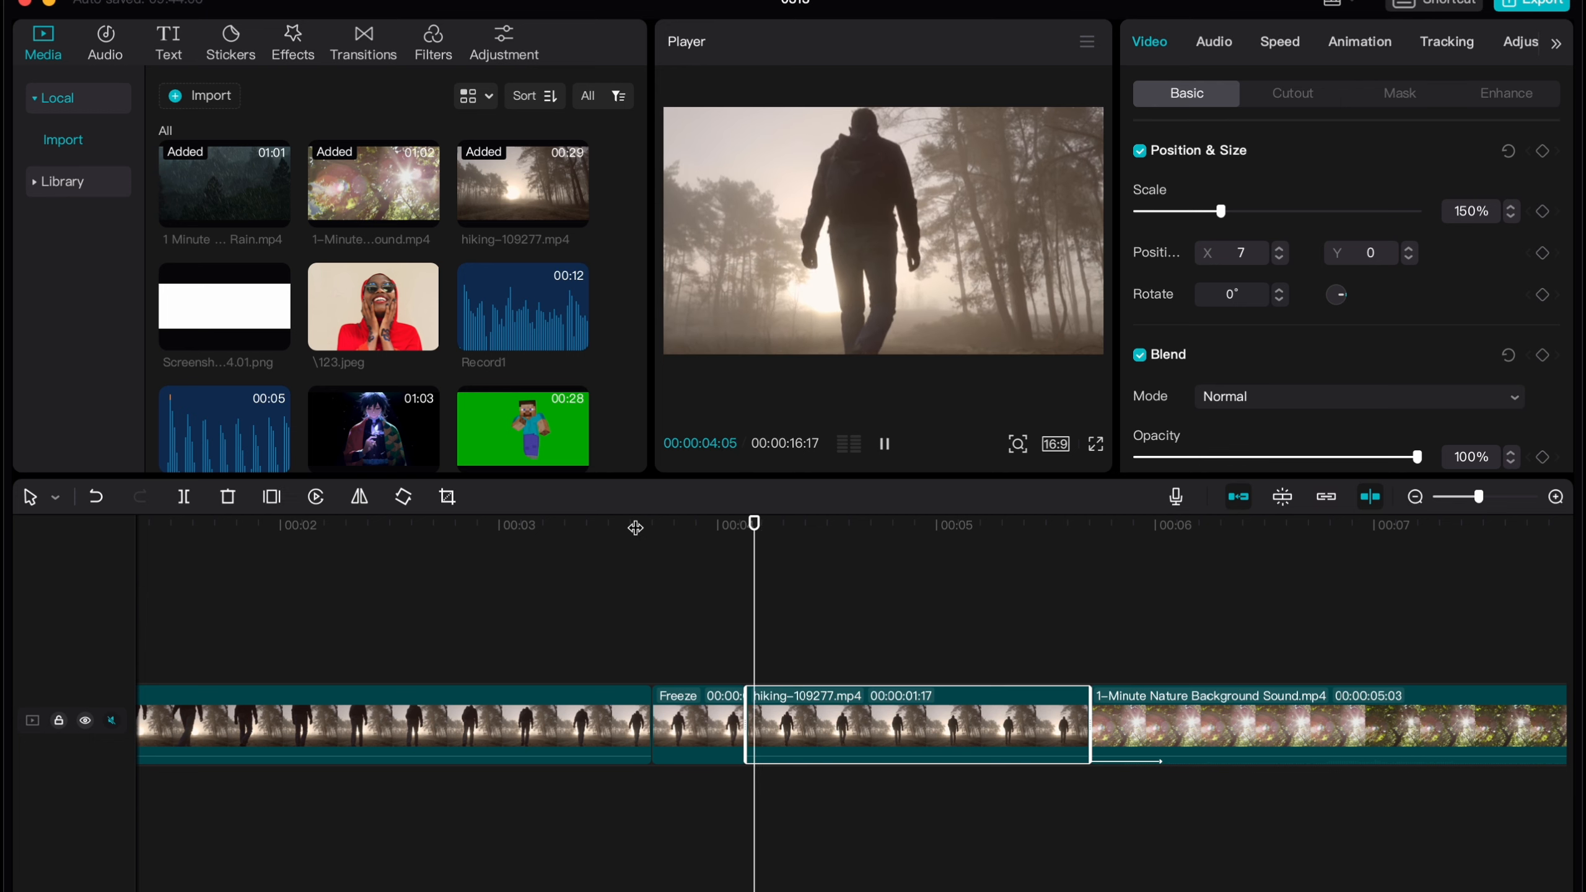
key("space")
key("space")
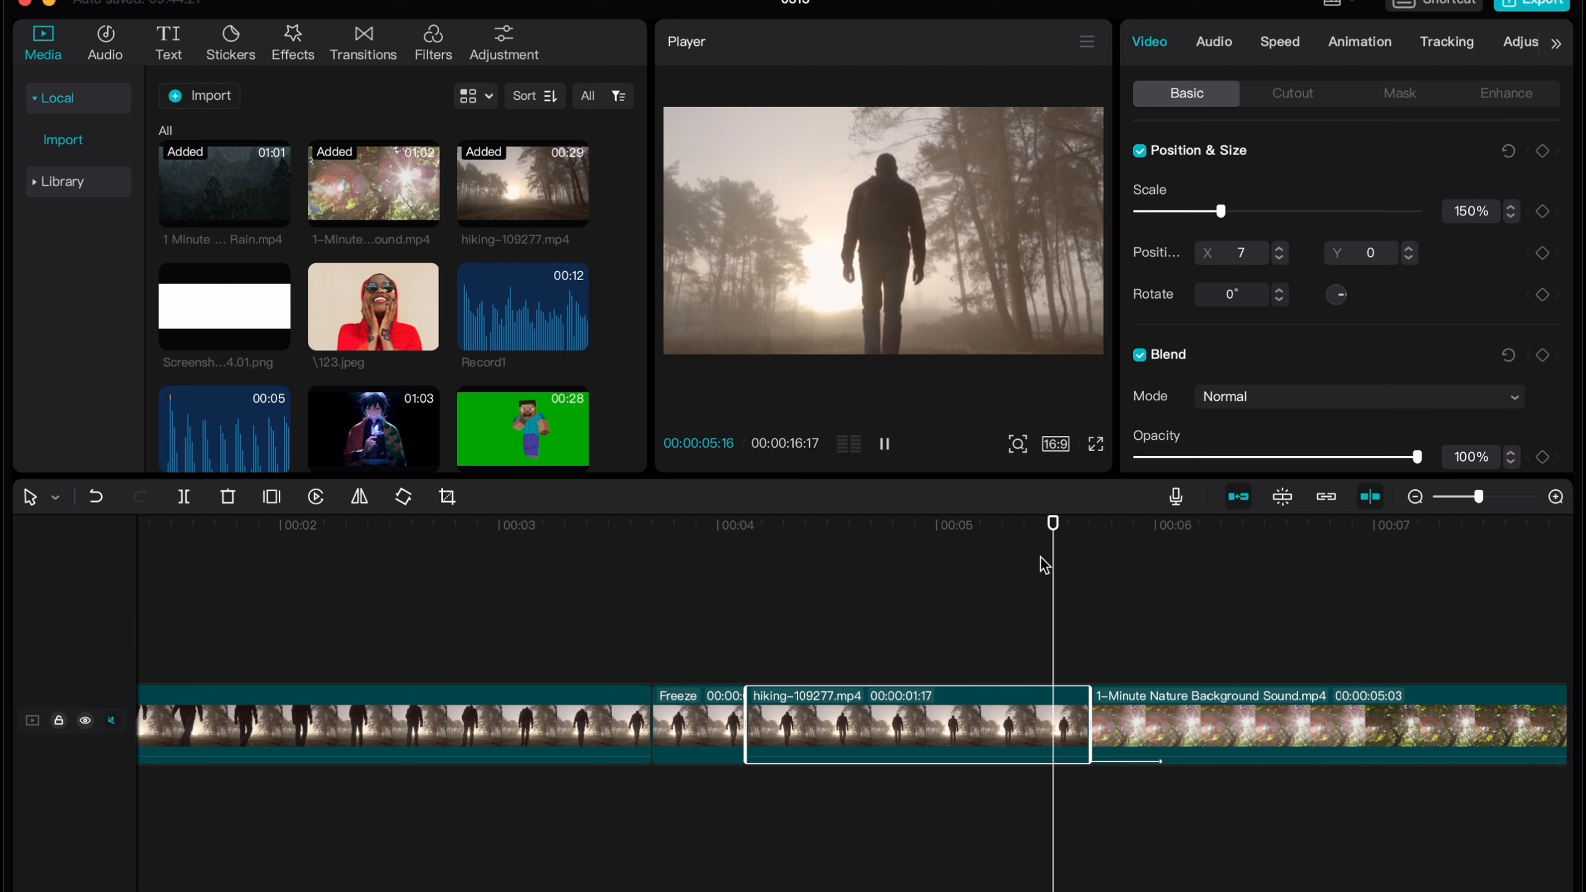
key("space")
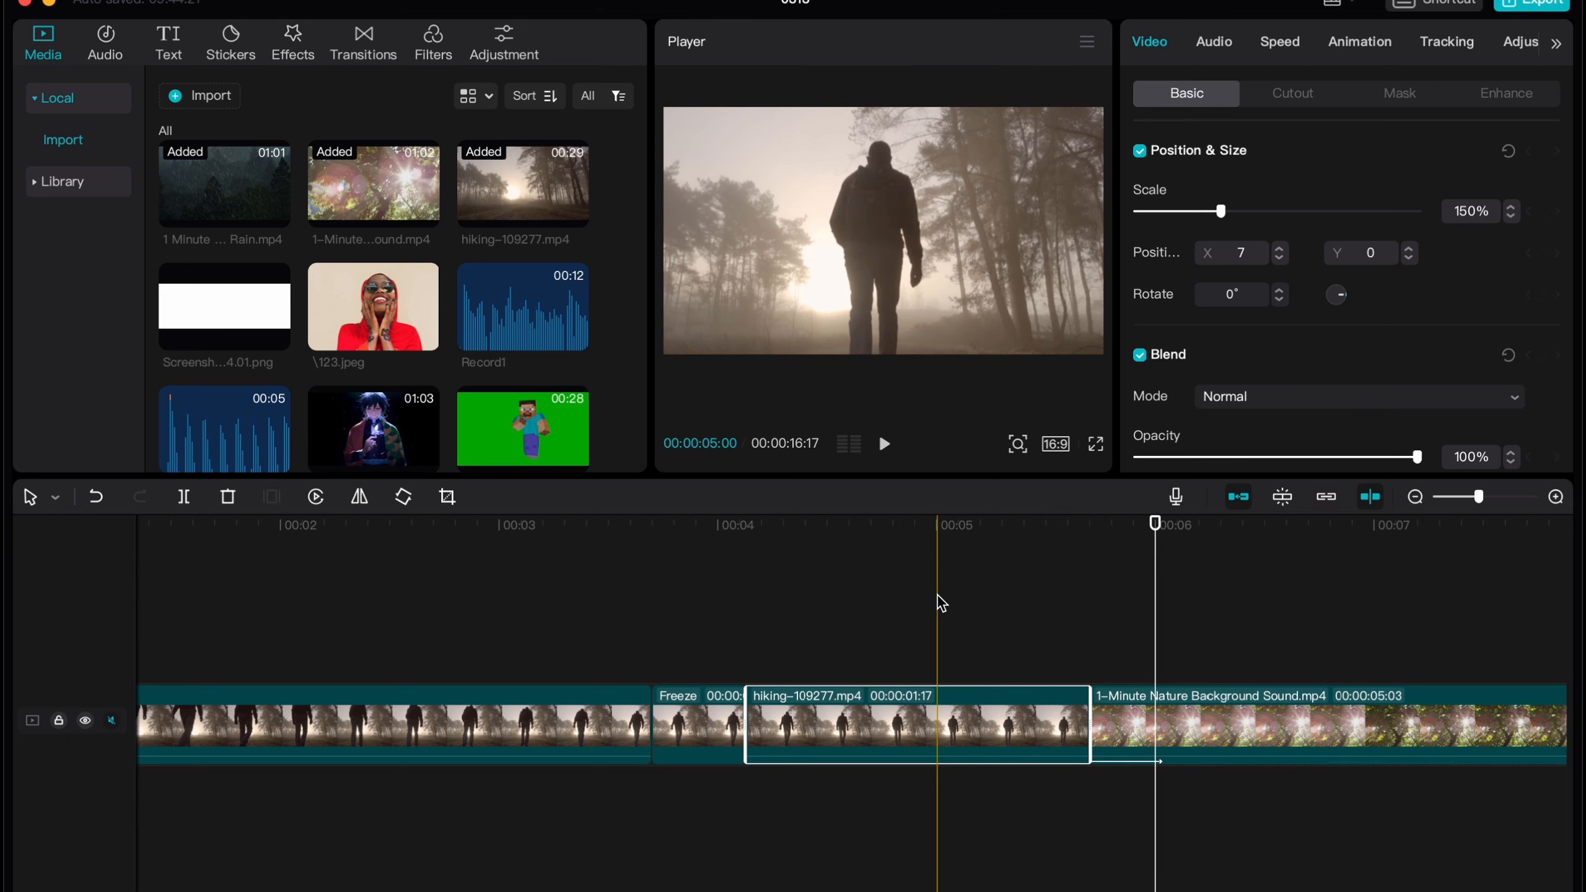